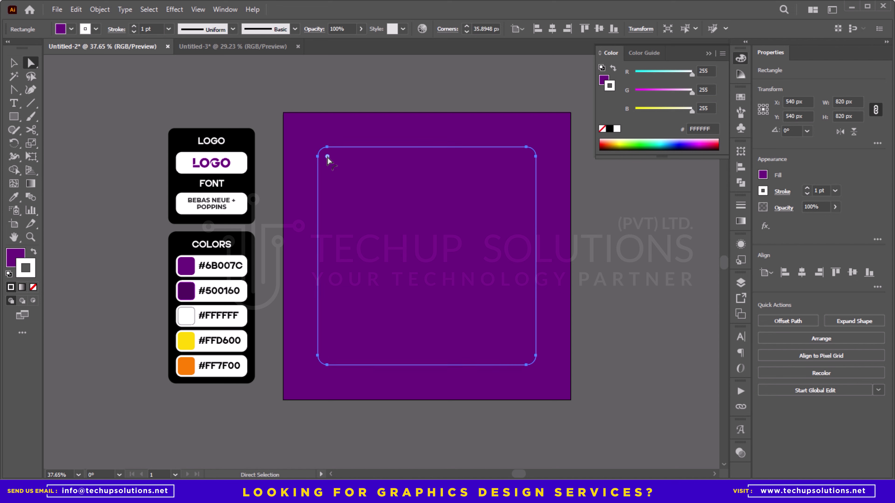
# Ungroup the logo, font and color reference boxes beside the artboard, leaving nothing selected.
pyautogui.press('v')
pyautogui.click(281, 73)
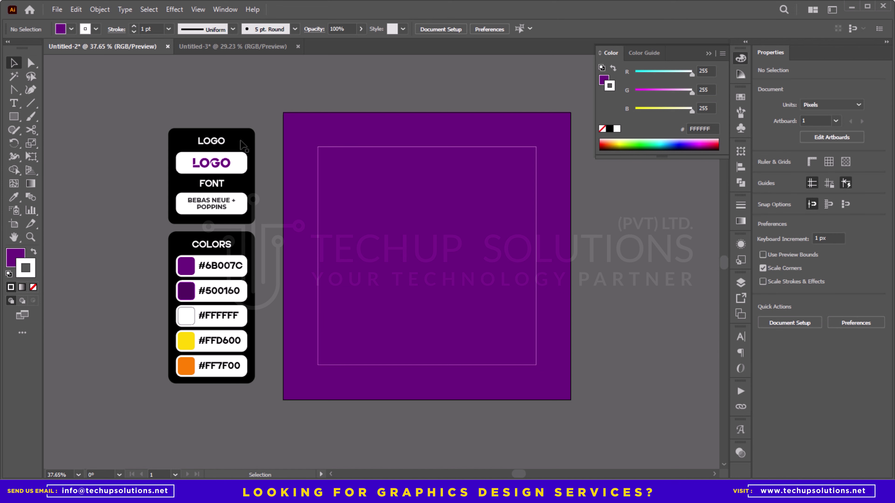
pyautogui.click(219, 157)
pyautogui.hotkey('ctrl', 'shift', 'g')
pyautogui.click(261, 155)
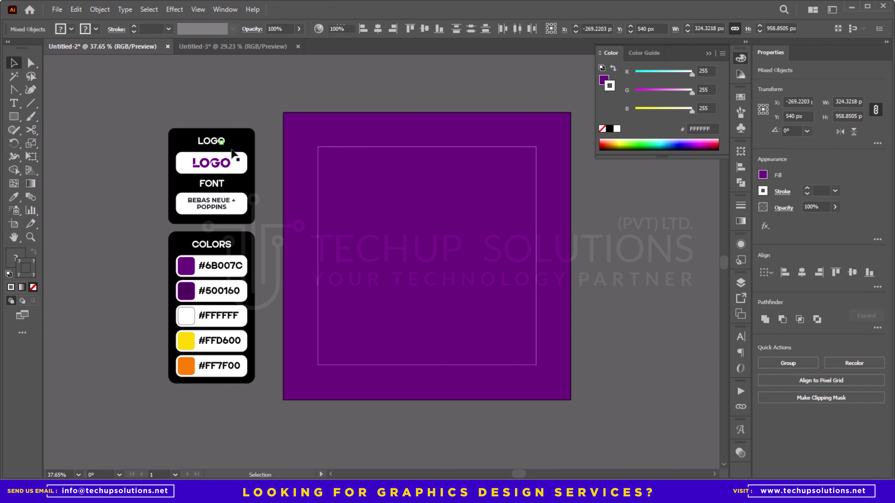
# Duplicate the purple logo in its reference box, offset slightly from the original, and color the copy white.
pyautogui.moveTo(222, 164); pyautogui.dragTo(249, 158)
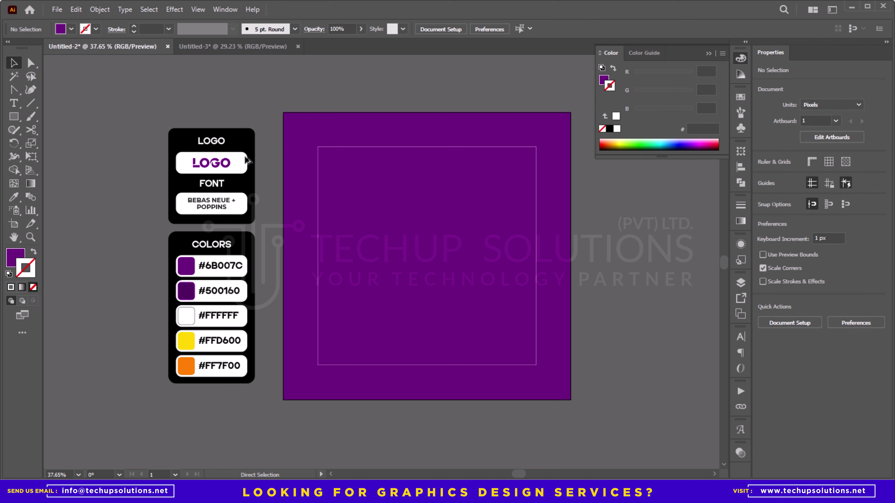
pyautogui.press('i')
pyautogui.press('v')
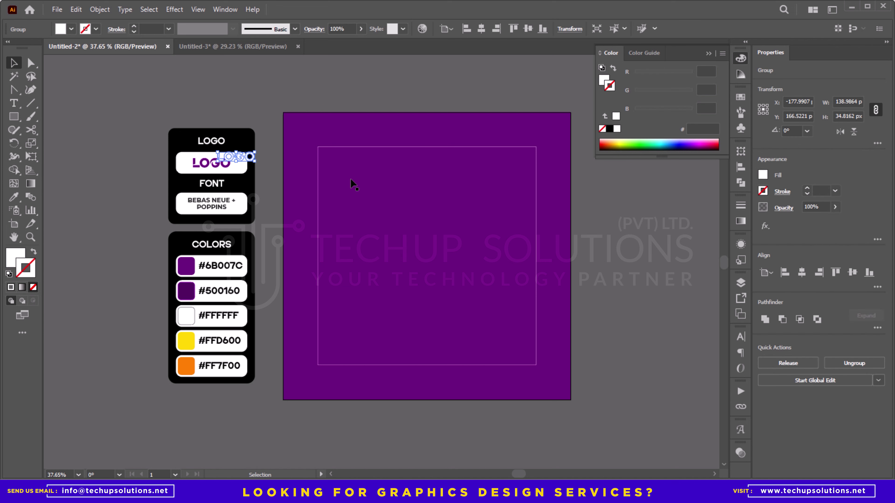
# Align the white logo copy to the 820 px square outline, horizontally centered and against its top edge.
pyautogui.keyDown('shift'); pyautogui.click(353, 184); pyautogui.keyUp('shift')
pyautogui.click(356, 184)
pyautogui.click(481, 29)
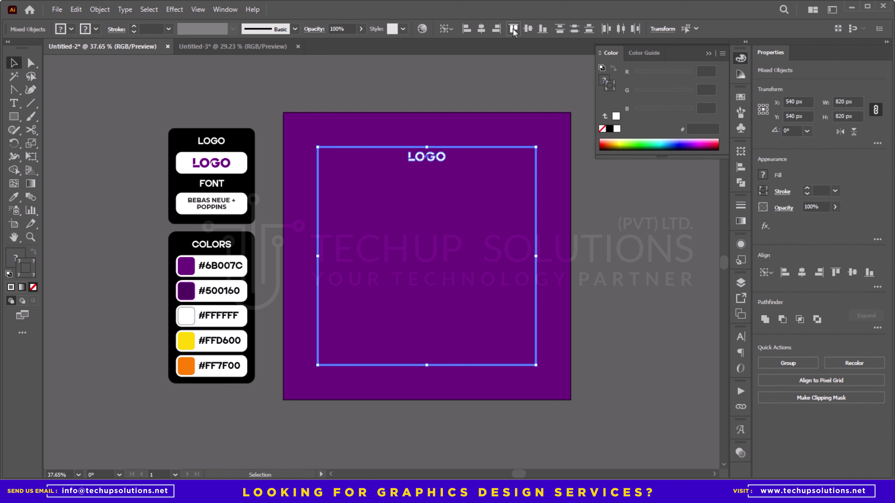
pyautogui.click(463, 84)
pyautogui.press('z')
pyautogui.click(412, 154)
pyautogui.keyDown('alt'); pyautogui.click(412, 154); pyautogui.keyUp('alt')
pyautogui.press('v')
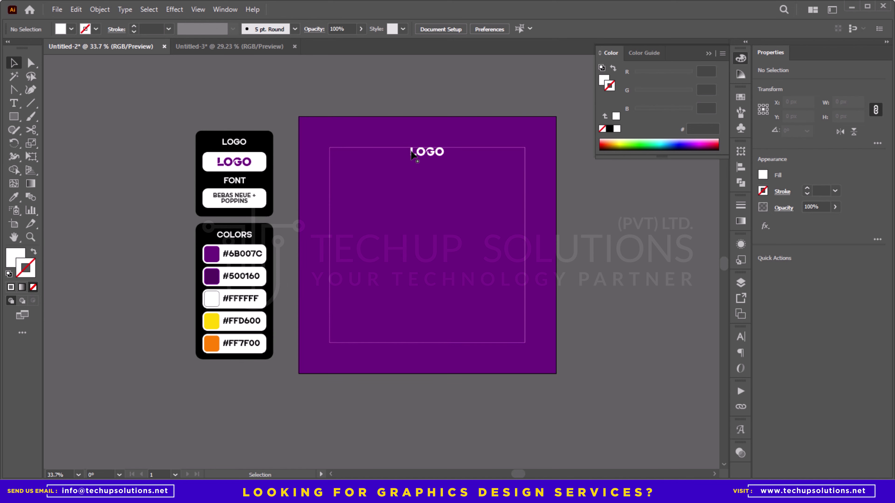
pyautogui.click(417, 160)
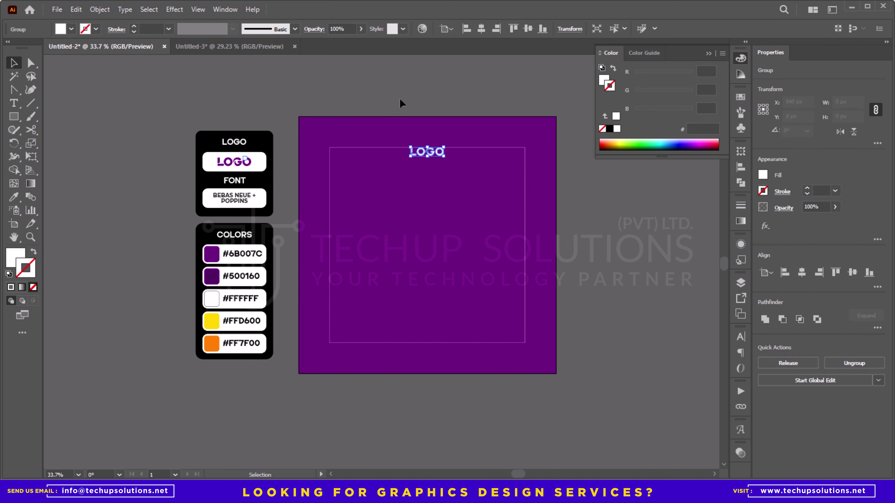
pyautogui.click(382, 90)
# Offset the 820 px square outline outward with mitered joins to make a surrounding 910 px square.
pyautogui.click(373, 163)
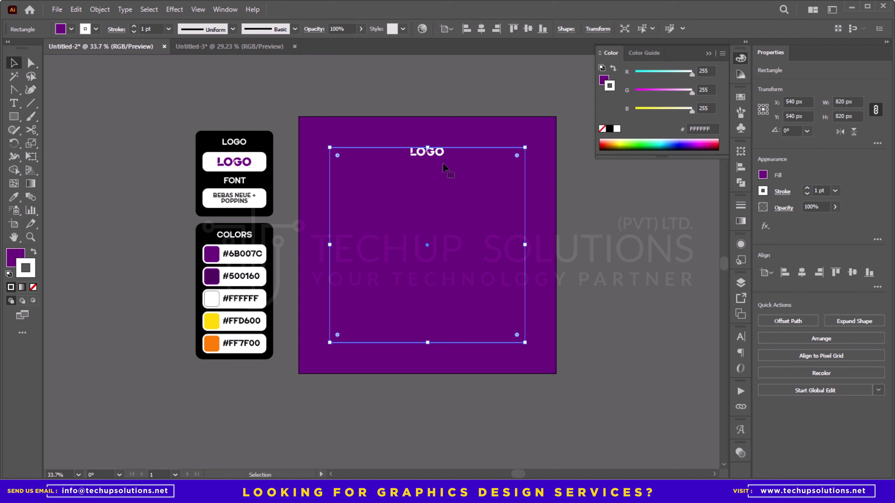
pyautogui.click(786, 320)
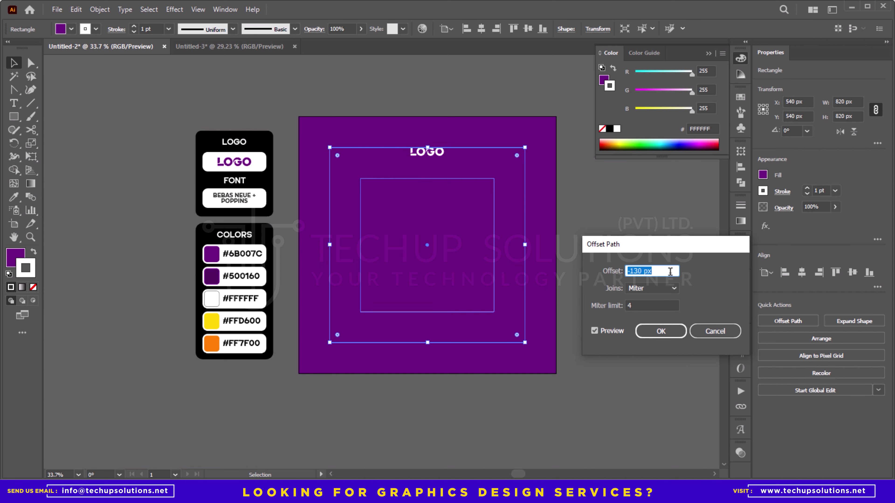
pyautogui.scroll(9, 670, 271)
pyautogui.press('Up')
pyautogui.press('Up')
pyautogui.press('Up')
pyautogui.press('Up')
pyautogui.press('Up')
pyautogui.press('Up')
pyautogui.press('Up')
pyautogui.press('Up')
pyautogui.press('Up')
pyautogui.press('Up')
pyautogui.press('Up')
pyautogui.press('Up')
pyautogui.press('Up')
pyautogui.press('Up')
pyautogui.press('Up')
pyautogui.press('Up')
pyautogui.press('Up')
pyautogui.press('Up')
pyautogui.press('Up')
pyautogui.press('Up')
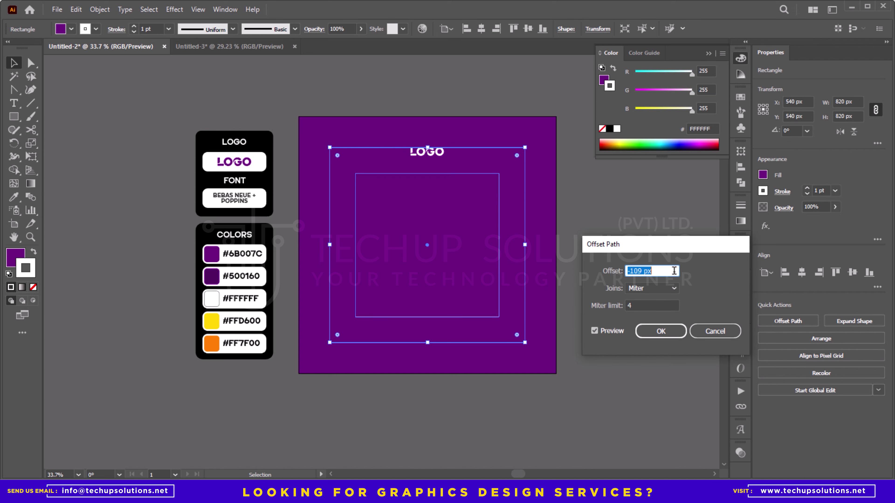
pyautogui.press('Up')
pyautogui.press('Up')
pyautogui.press('Up')
pyautogui.press('Up')
pyautogui.press('Up')
pyautogui.press('Up')
pyautogui.press('Up')
pyautogui.press('Up')
pyautogui.press('Up')
pyautogui.press('Up')
pyautogui.press('Up')
pyautogui.press('Up')
pyautogui.press('Up')
pyautogui.press('Up')
pyautogui.press('Up')
pyautogui.press('Up')
pyautogui.press('Up')
pyautogui.press('Up')
pyautogui.press('Up')
pyautogui.press('Up')
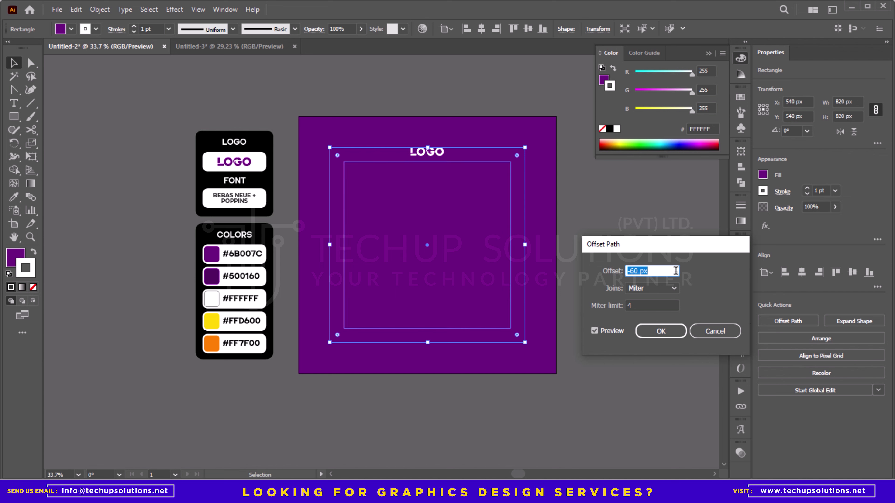
pyautogui.press('Up')
pyautogui.press('Up')
pyautogui.press('Up')
pyautogui.press('Up')
pyautogui.press('Up')
pyautogui.press('Up')
pyautogui.press('Up')
pyautogui.press('Up')
pyautogui.press('Up')
pyautogui.press('Up')
pyautogui.press('Up')
pyautogui.press('Up')
pyautogui.press('Up')
pyautogui.press('Up')
pyautogui.press('Up')
pyautogui.press('Up')
pyautogui.press('Up')
pyautogui.press('Up')
pyautogui.press('Up')
pyautogui.press('Up')
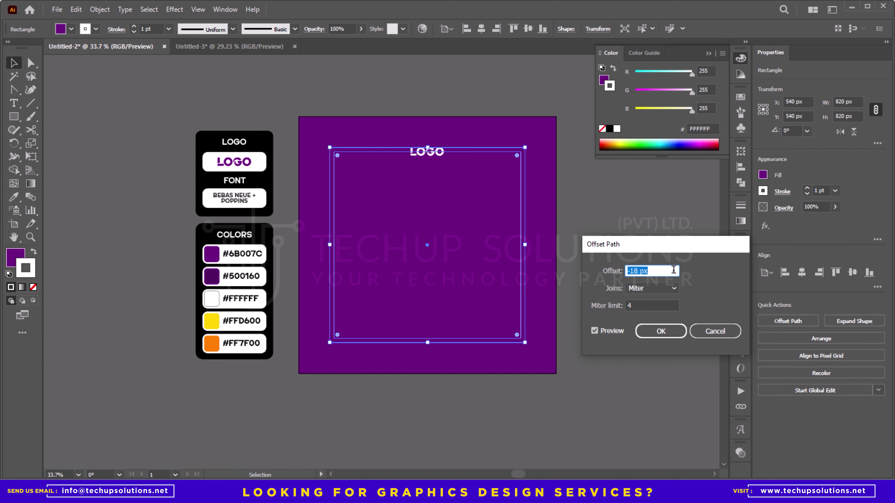
pyautogui.press('Up')
pyautogui.press('Up')
pyautogui.press('Up')
pyautogui.press('Up')
pyautogui.press('Up')
pyautogui.press('Up')
pyautogui.press('Up')
pyautogui.press('Up')
pyautogui.press('Up')
pyautogui.press('Up')
pyautogui.press('Up')
pyautogui.press('Up')
pyautogui.press('Up')
pyautogui.press('Up')
pyautogui.press('Up')
pyautogui.press('Up')
pyautogui.press('Up')
pyautogui.press('Up')
pyautogui.press('Up')
pyautogui.press('Up')
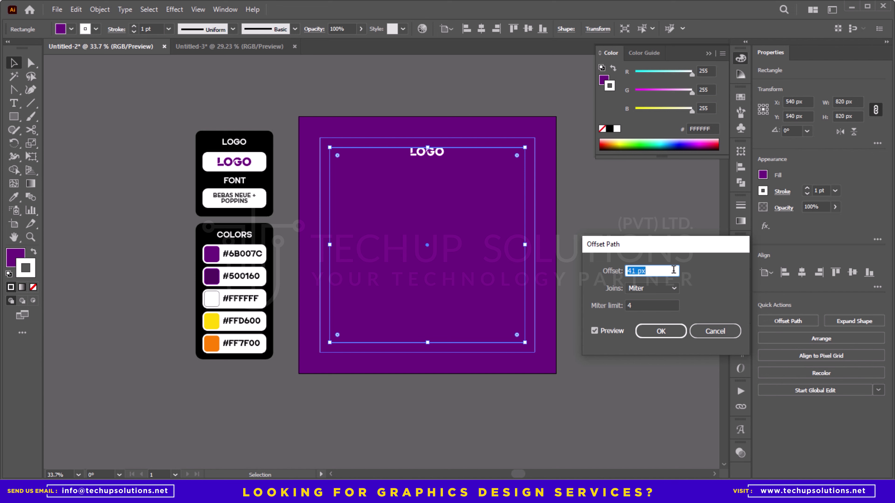
pyautogui.press('Up')
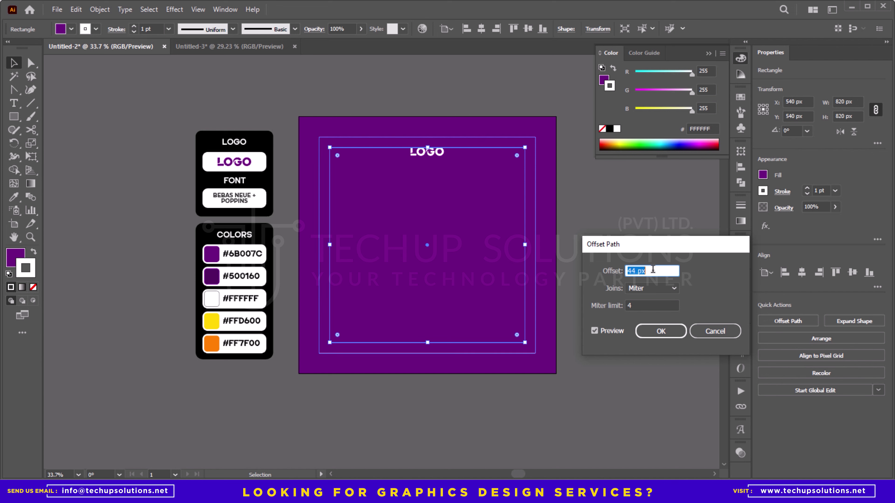
pyautogui.click(660, 331)
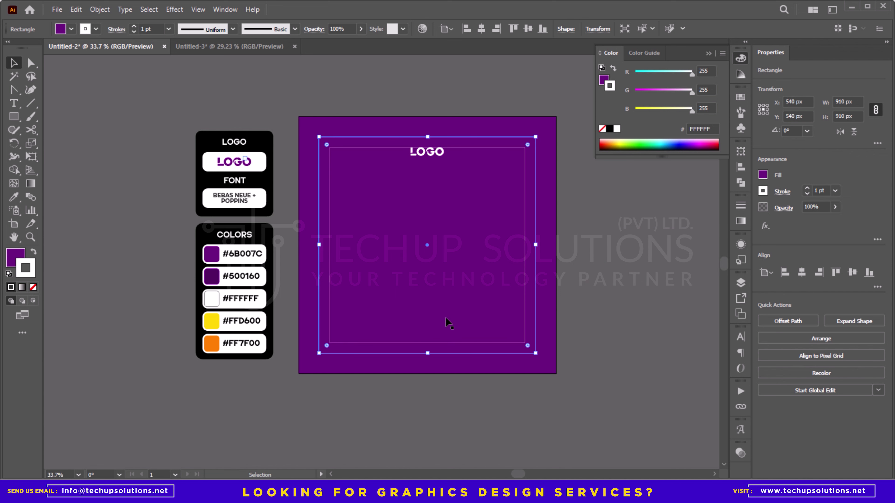
pyautogui.click(396, 344)
pyautogui.press('Delete')
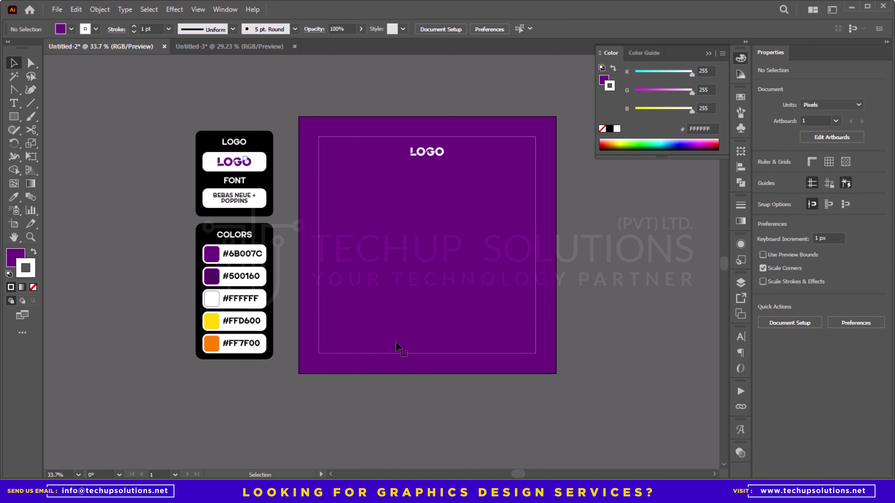
pyautogui.click(396, 341)
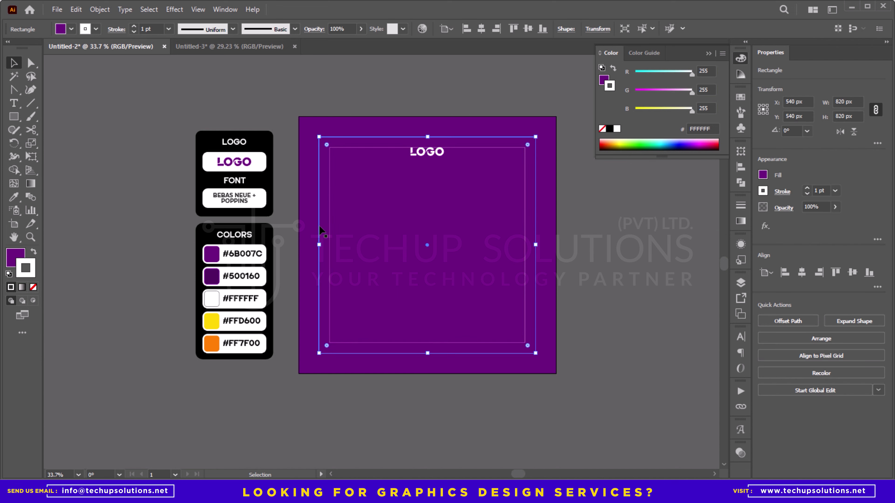
# Fill the outer 910 px square with the dark purple #500160 sampled from the color swatches.
pyautogui.press('i')
pyautogui.click(214, 267)
pyautogui.press('v')
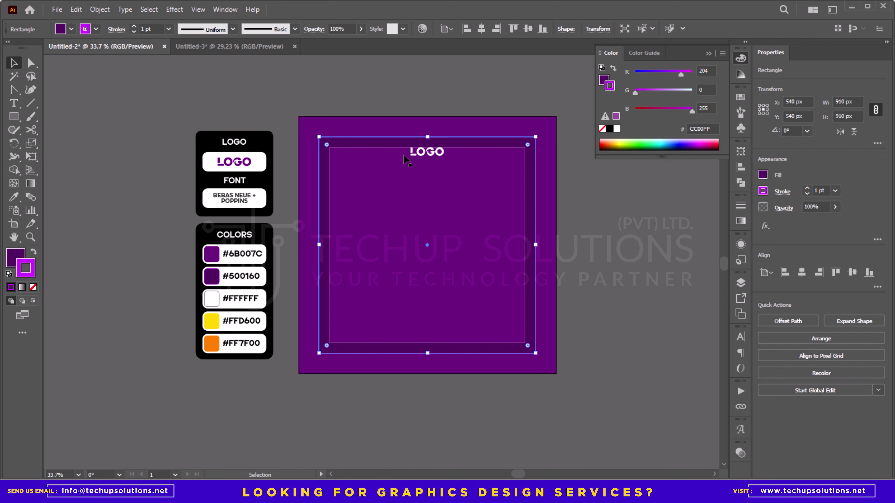
pyautogui.click(424, 88)
# Remove the fill from the inner 820 px square, keeping only its white outline as a margin guide.
pyautogui.click(391, 195)
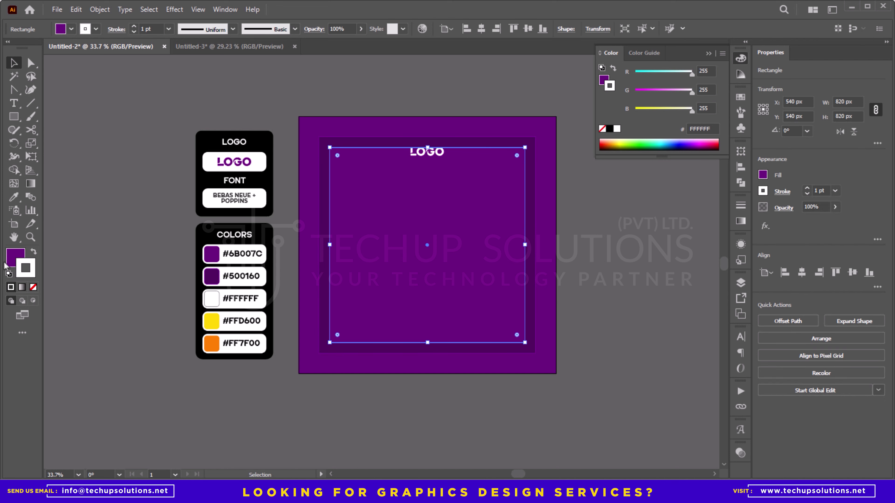
pyautogui.press('x')
pyautogui.click(34, 288)
pyautogui.click(146, 253)
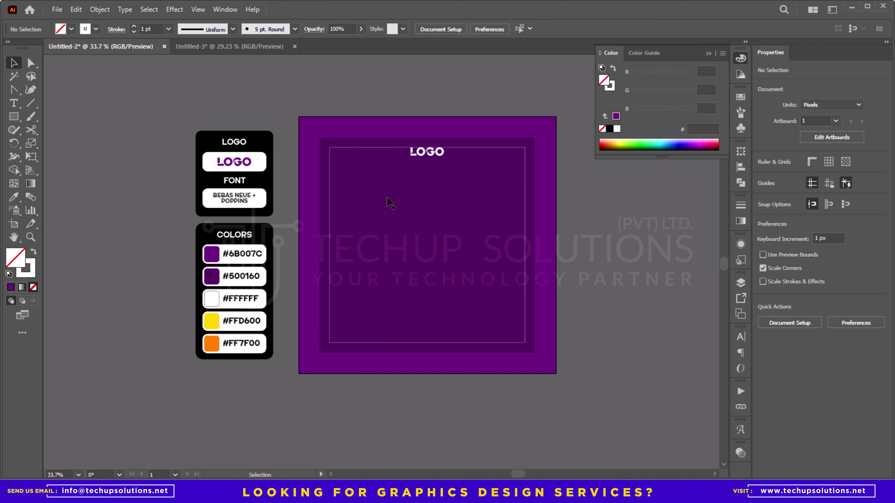
# Round all four corners of the dark purple 910 px square until they reach about the margin outline.
pyautogui.click(387, 200)
pyautogui.press('a')
pyautogui.moveTo(327, 146); pyautogui.dragTo(332, 149)
pyautogui.press('v')
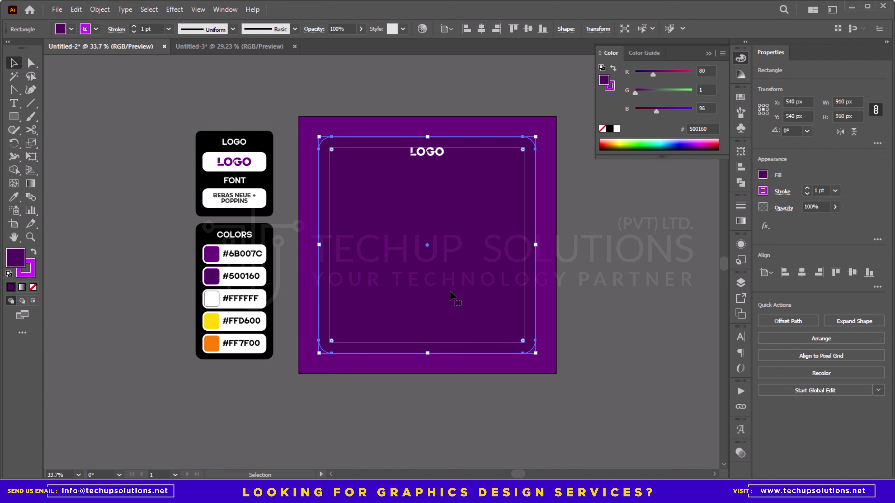
# Shorten the rounded dark purple panel from below so its lower edge sits just under the artboard's center.
pyautogui.moveTo(427, 354); pyautogui.dragTo(434, 264)
pyautogui.click(303, 100)
pyautogui.hscroll(2, 338, 105)
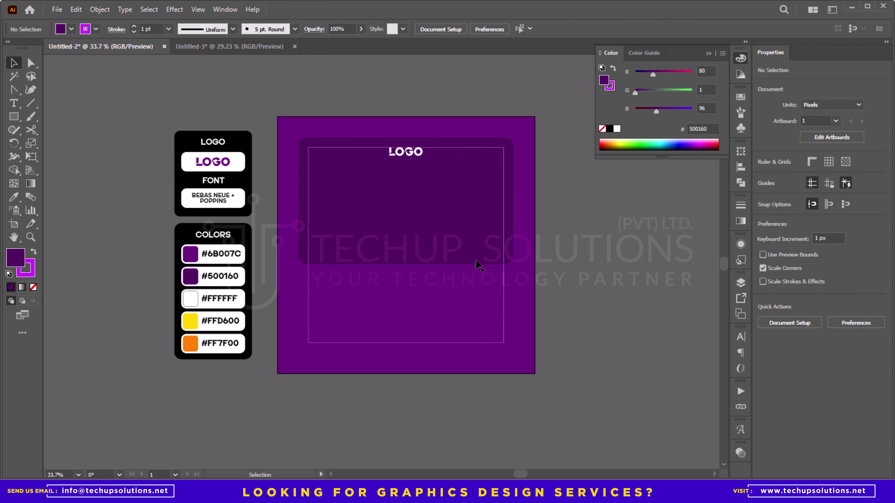
# Add the two-line text "WELCOME BACK" and "BRIGHT MINDS" beside the artboard in centered Bebas Neue Bold, 40 pt.
pyautogui.press('t')
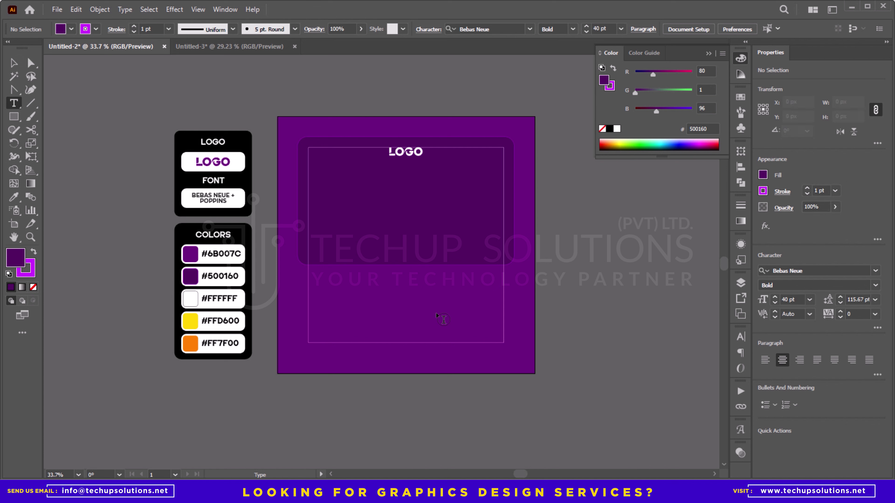
pyautogui.click(561, 281)
pyautogui.write('WELCOME')
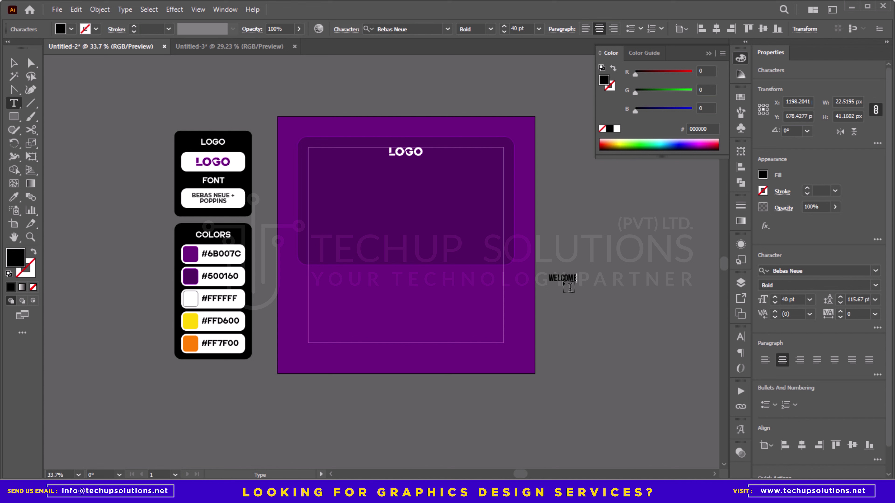
pyautogui.write(' BAKC')
pyautogui.press('BackSpace')
pyautogui.press('BackSpace')
pyautogui.write('CK')
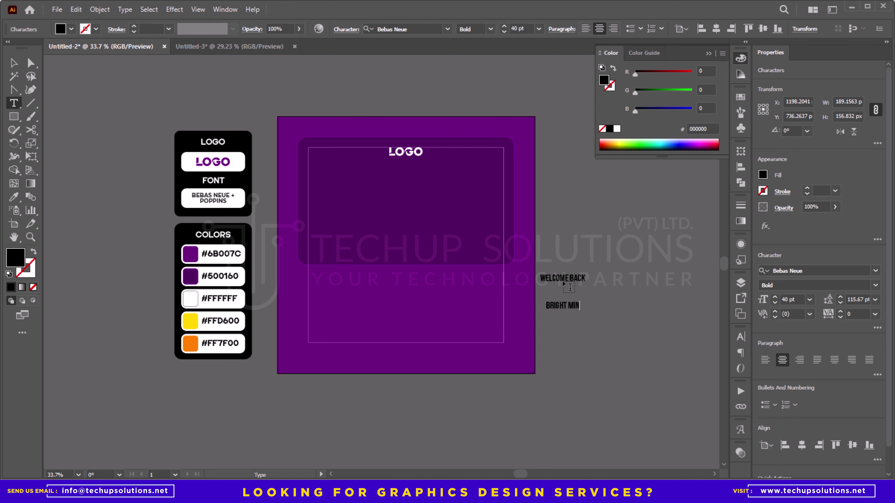
pyautogui.write('S')
pyautogui.press('Escape')
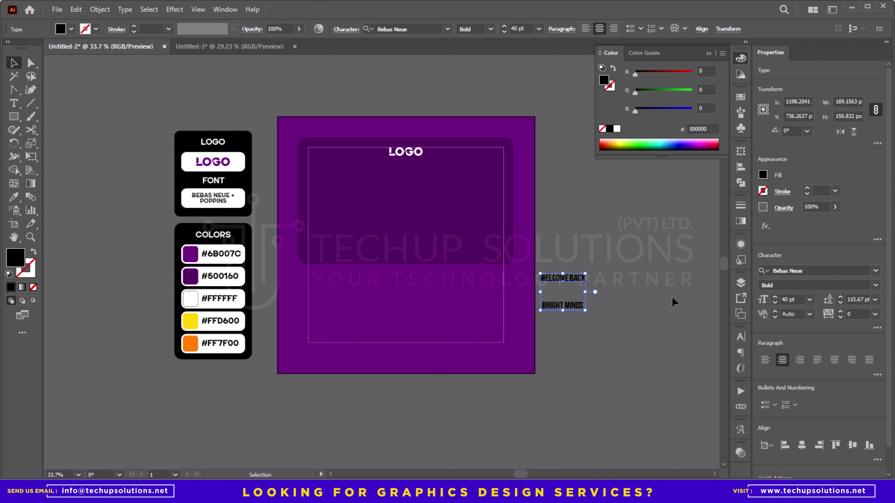
# Tighten the leading of the two-line headline to 36 pt.
pyautogui.click(841, 303)
pyautogui.click(841, 304)
pyautogui.click(841, 303)
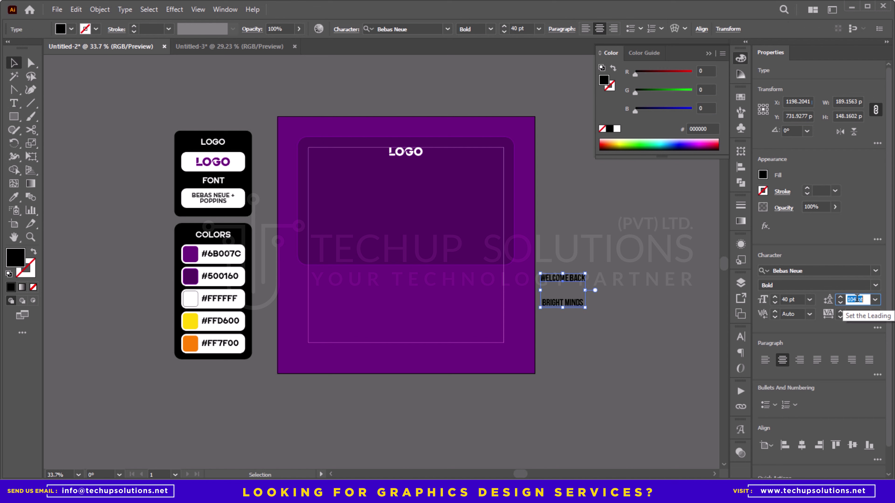
pyautogui.click(841, 303)
pyautogui.write('25')
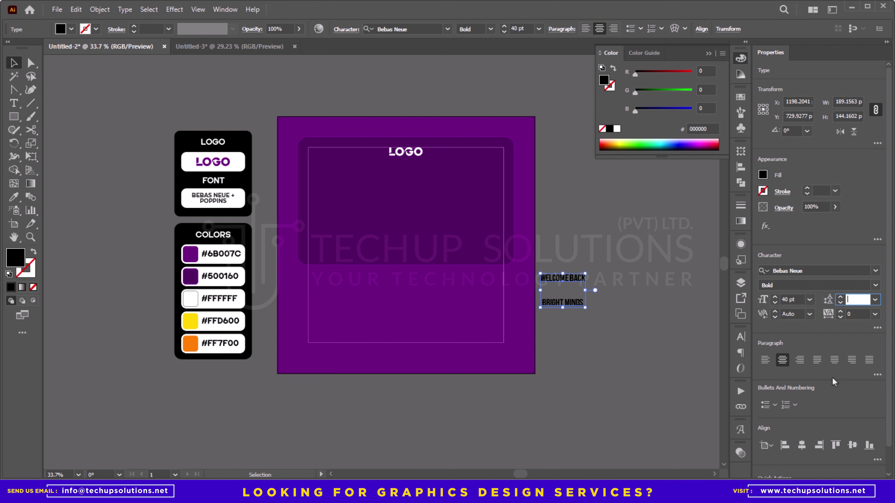
pyautogui.press('Tab')
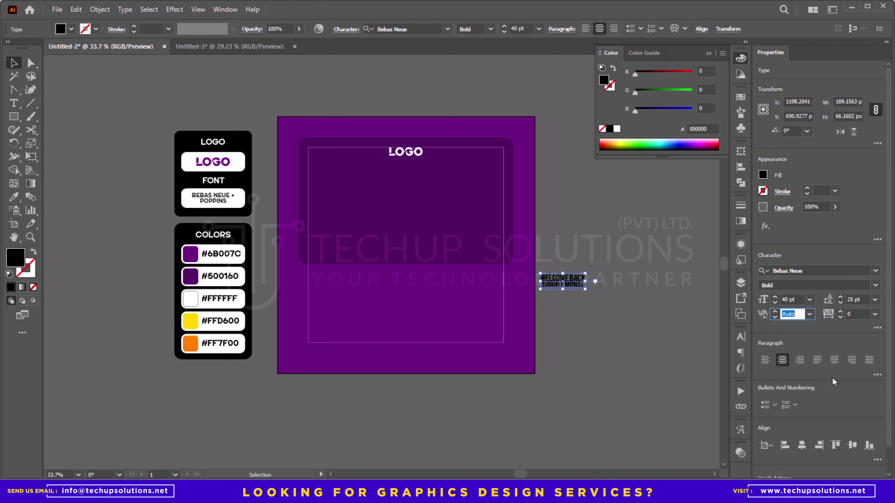
pyautogui.click(855, 300)
pyautogui.scroll(3, 855, 301)
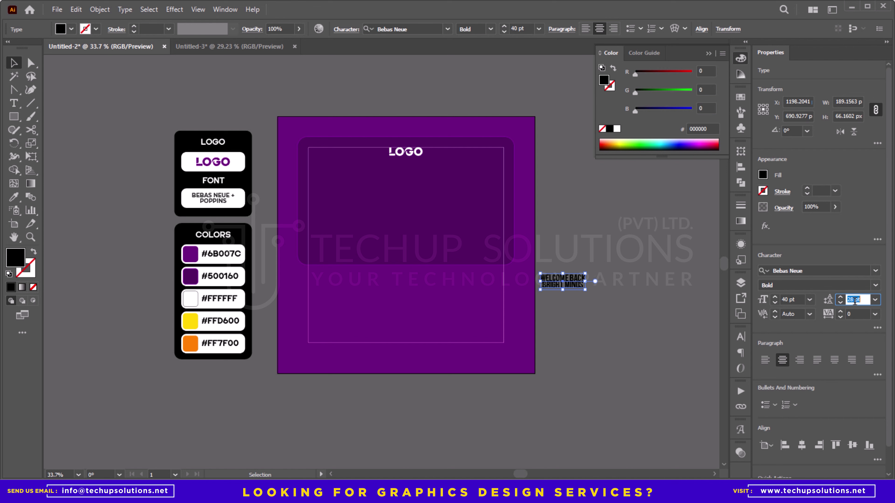
pyautogui.scroll(9, 854, 301)
pyautogui.press('Return')
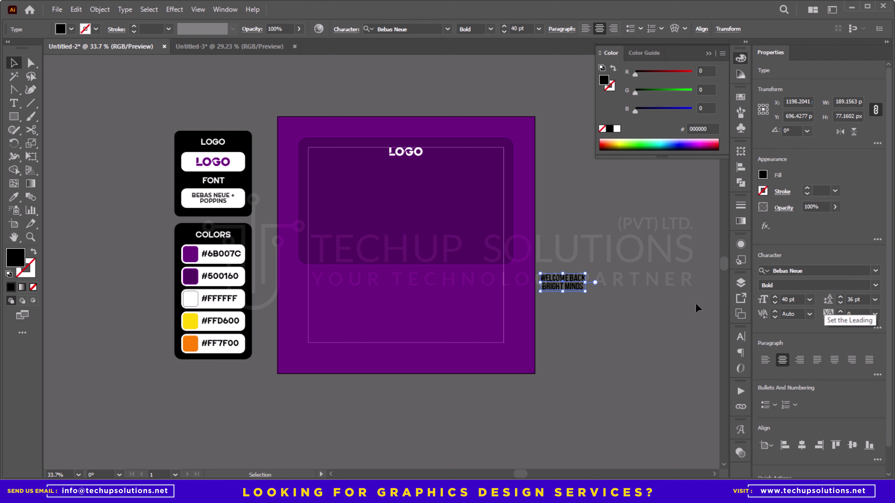
# Enlarge the headline proportionally to about 59.6 pt and color it with the yellow #FFD600 swatch.
pyautogui.moveTo(585, 283); pyautogui.dragTo(596, 282)
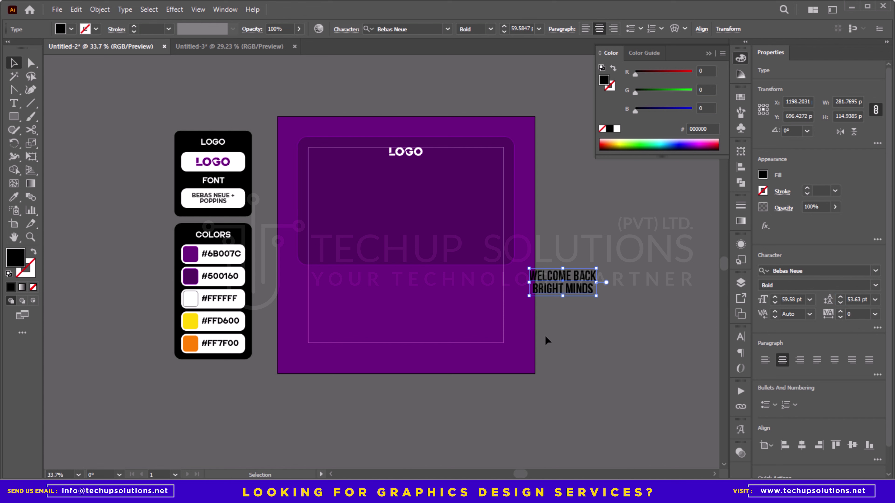
pyautogui.press('i')
pyautogui.click(192, 319)
pyautogui.press('v')
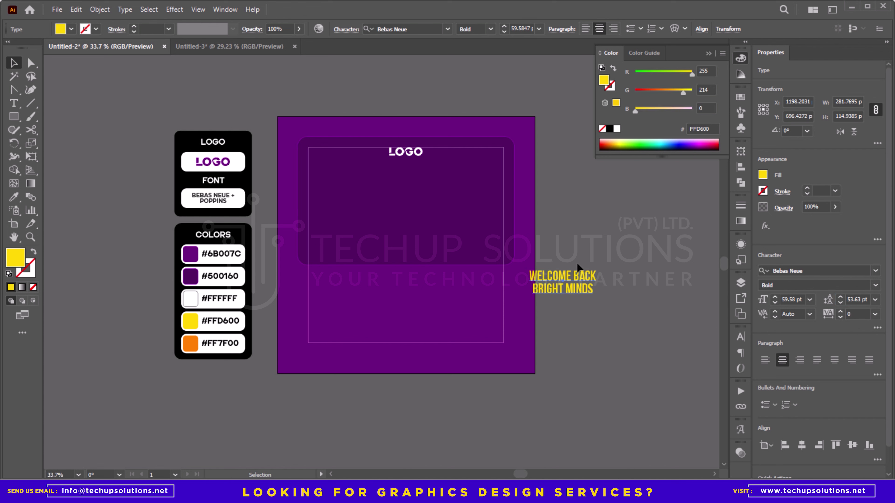
# Move the headline onto the dark purple panel below the logo and set its font size to 140 pt.
pyautogui.moveTo(581, 286); pyautogui.dragTo(459, 225)
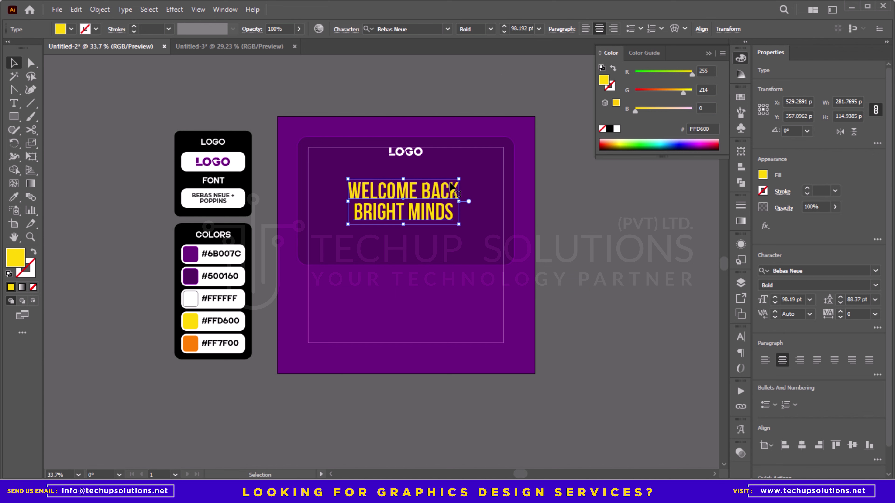
pyautogui.doubleClick(525, 29)
pyautogui.write('140')
pyautogui.press('Return')
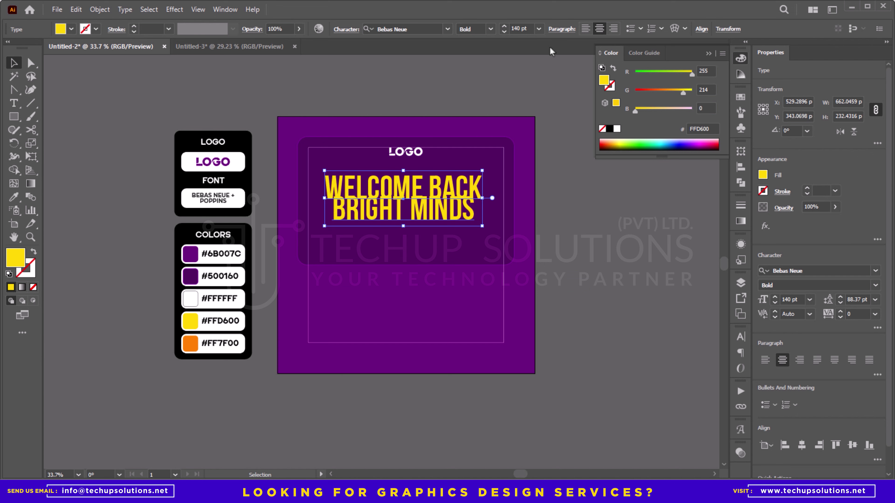
# Set the two-line headline's leading to 113 pt.
pyautogui.click(856, 297)
pyautogui.scroll(5, 856, 297)
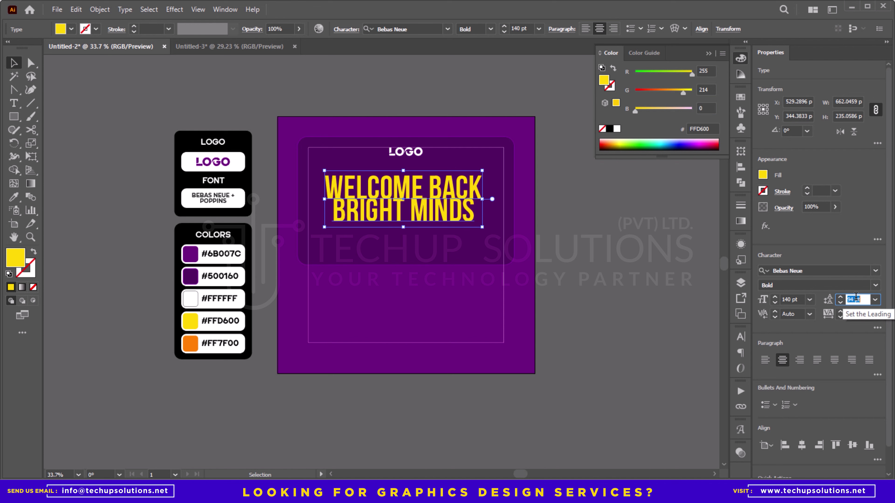
pyautogui.scroll(14, 855, 299)
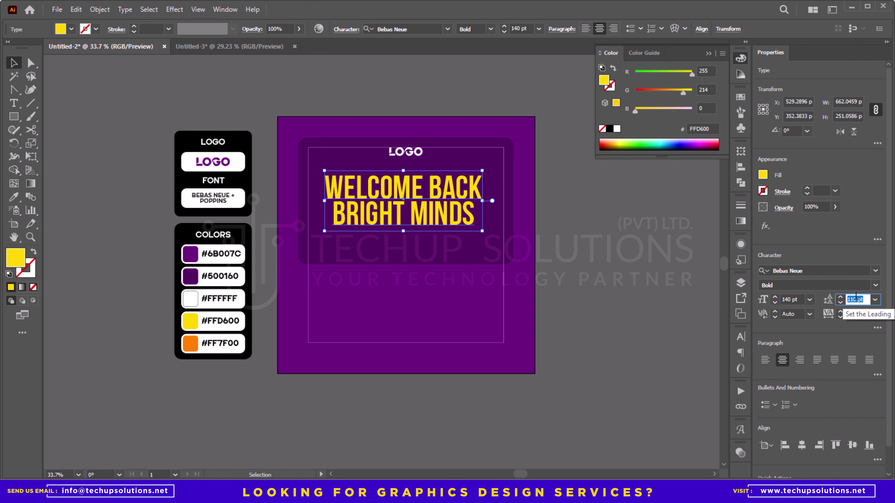
pyautogui.press('Return')
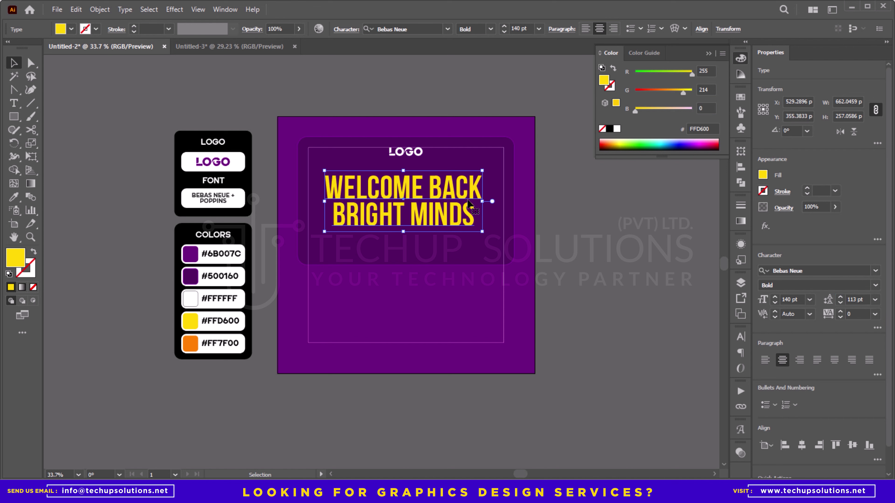
# Shift the headline down, scale it proportionally to about 133.9 pt, and reposition it under the logo.
pyautogui.hotkey('shift', 'Down')
pyautogui.hotkey('shift', 'Down')
pyautogui.moveTo(483, 207); pyautogui.dragTo(436, 204)
pyautogui.hotkey('shift', 'Right')
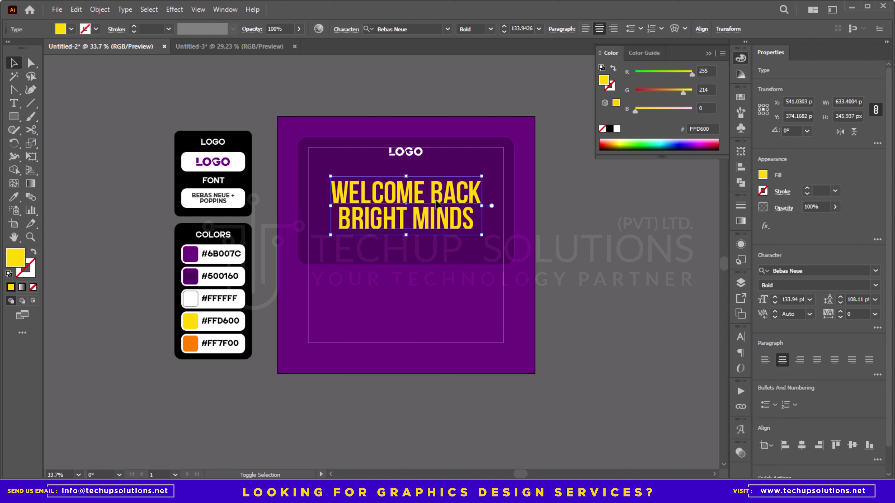
pyautogui.click(572, 216)
# Draw a text frame about 614 × 96 px below the headline and set its font size to 20 pt.
pyautogui.moveTo(525, 221); pyautogui.dragTo(540, 243)
pyautogui.press('z')
pyautogui.moveTo(412, 206)
pyautogui.mouseDown()
pyautogui.moveTo(430, 215)
pyautogui.moveTo(417, 219)
pyautogui.mouseUp()
pyautogui.scroll(1, 417, 218)
pyautogui.press('t')
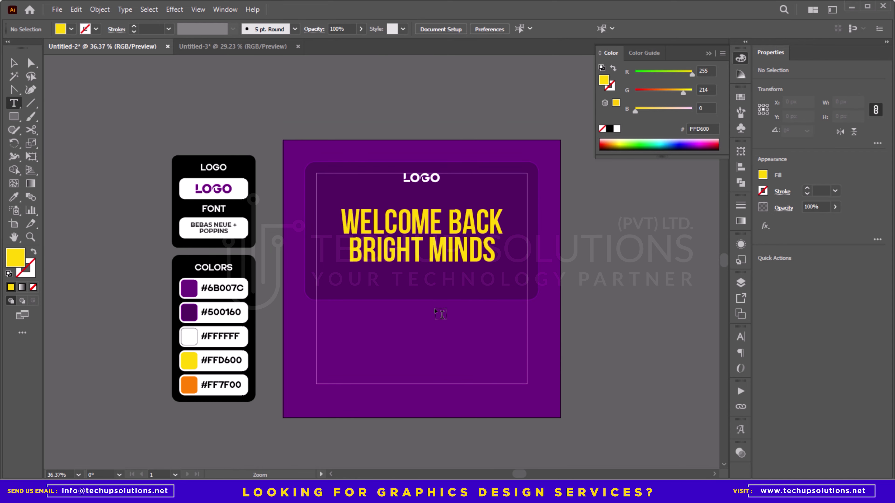
pyautogui.moveTo(357, 284); pyautogui.dragTo(509, 297)
pyautogui.click(787, 299)
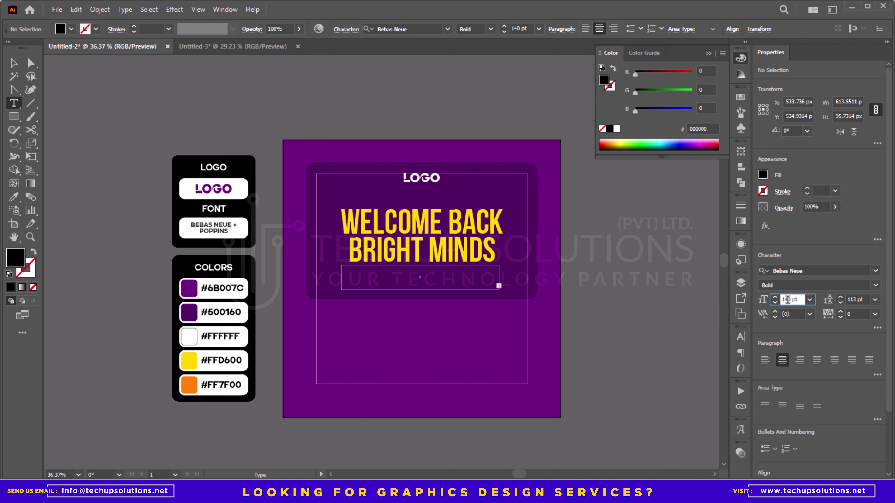
pyautogui.write('20')
pyautogui.press('Tab')
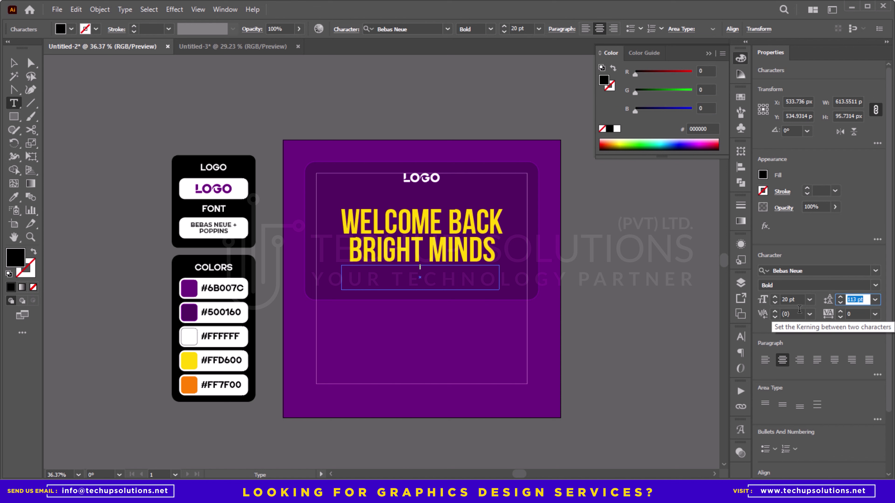
pyautogui.press('Return')
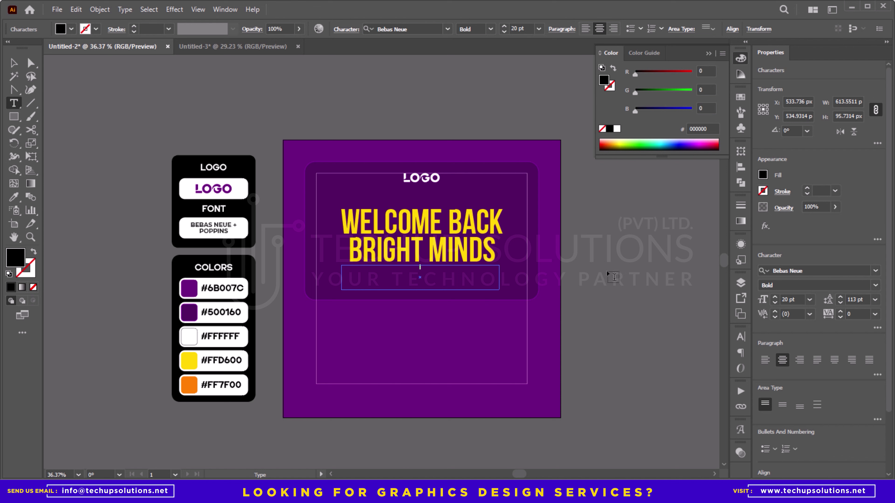
pyautogui.press('Escape')
pyautogui.click(607, 270)
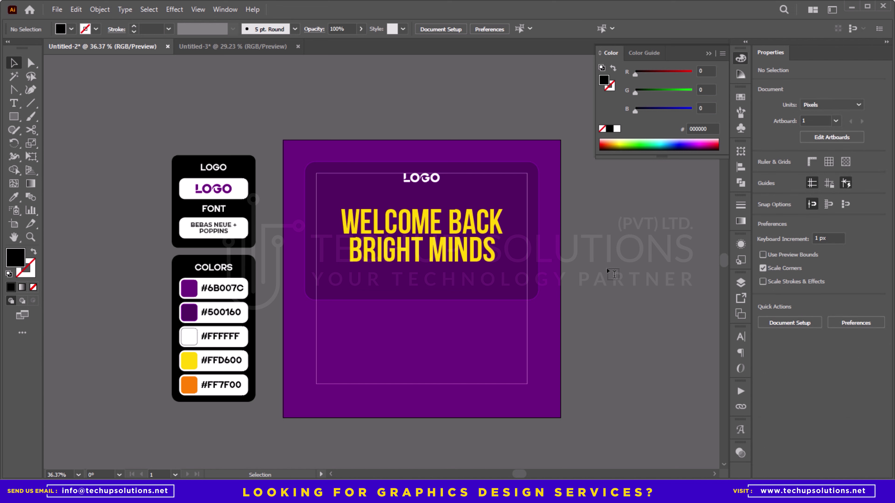
# Set the style for new text to Poppins Medium with 20 pt leading.
pyautogui.press('t')
pyautogui.click(858, 299)
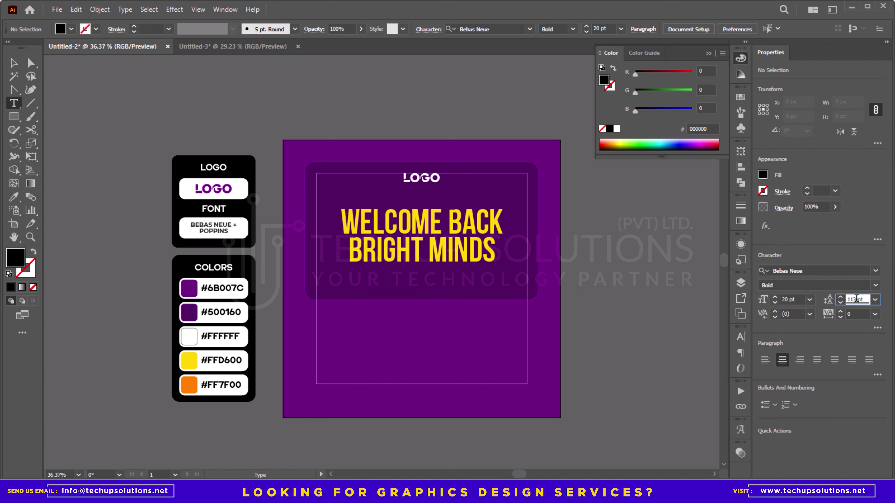
pyautogui.press('Return')
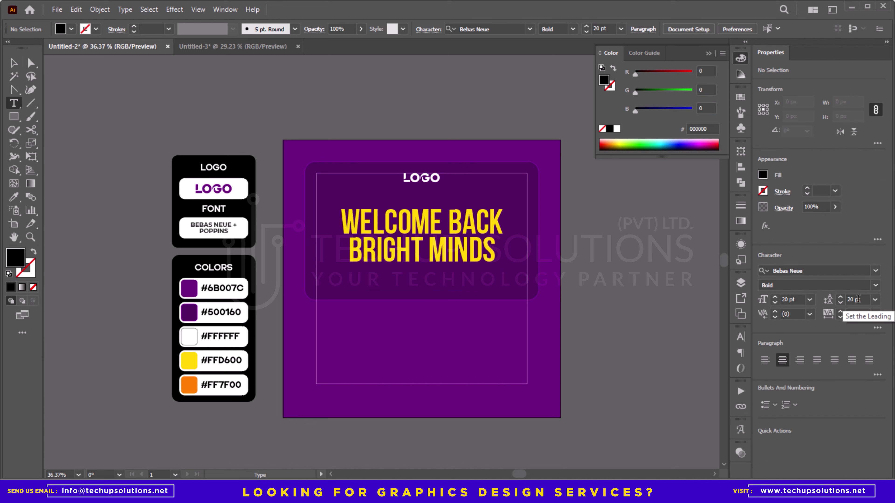
pyautogui.click(784, 271)
pyautogui.write('poppi')
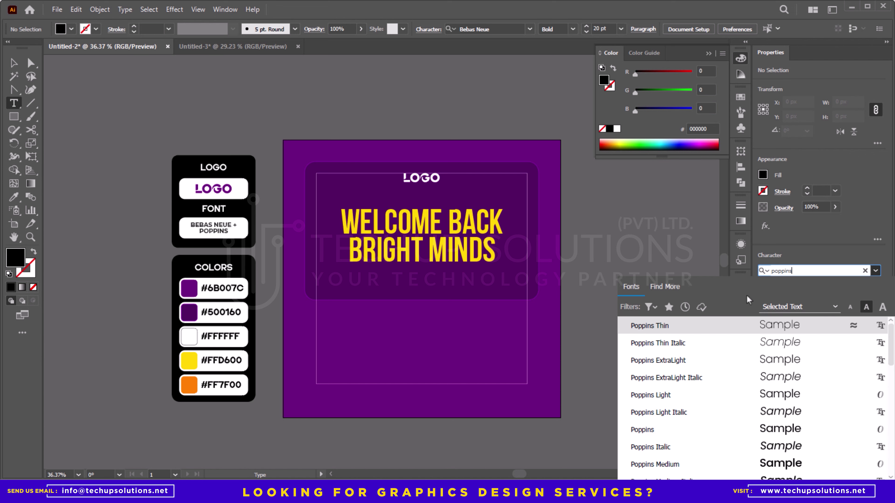
pyautogui.write('ns')
pyautogui.click(669, 464)
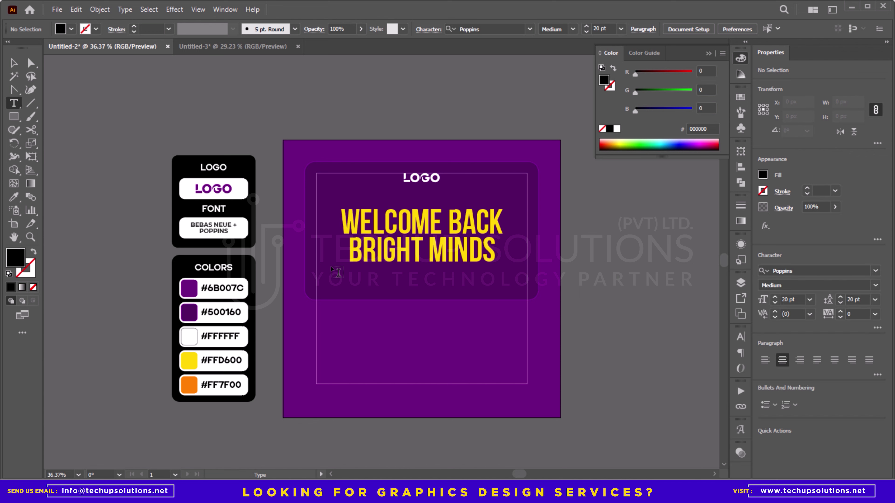
# Add a placeholder paragraph frame about 701 × 102 px below the headline and color it with the logo's white.
pyautogui.moveTo(331, 267); pyautogui.dragTo(509, 292)
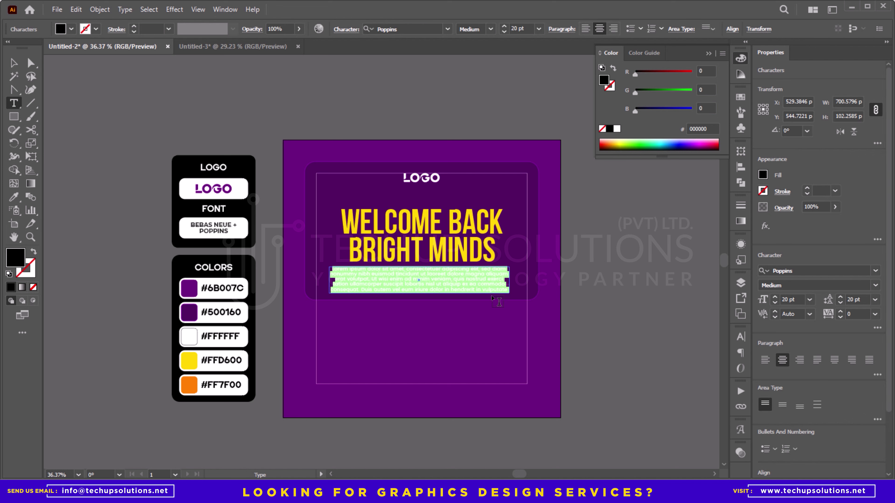
pyautogui.press('Escape')
pyautogui.press('z')
pyautogui.moveTo(428, 267); pyautogui.dragTo(544, 287)
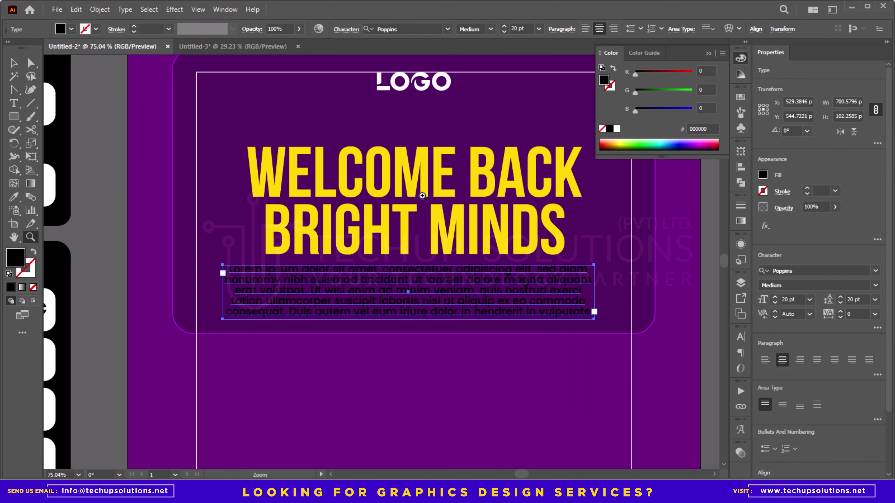
pyautogui.press('i')
pyautogui.click(417, 86)
pyautogui.press('v')
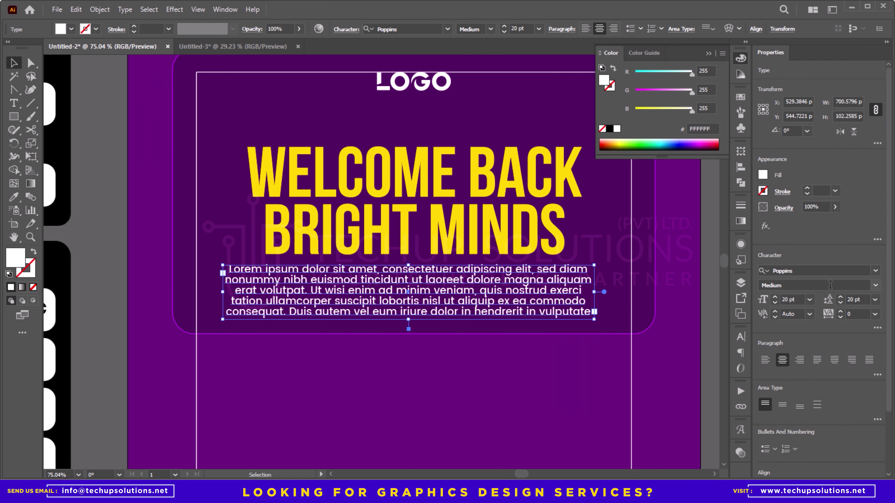
# Change the placeholder paragraph's weight to Regular and delete its last two lines.
pyautogui.click(876, 286)
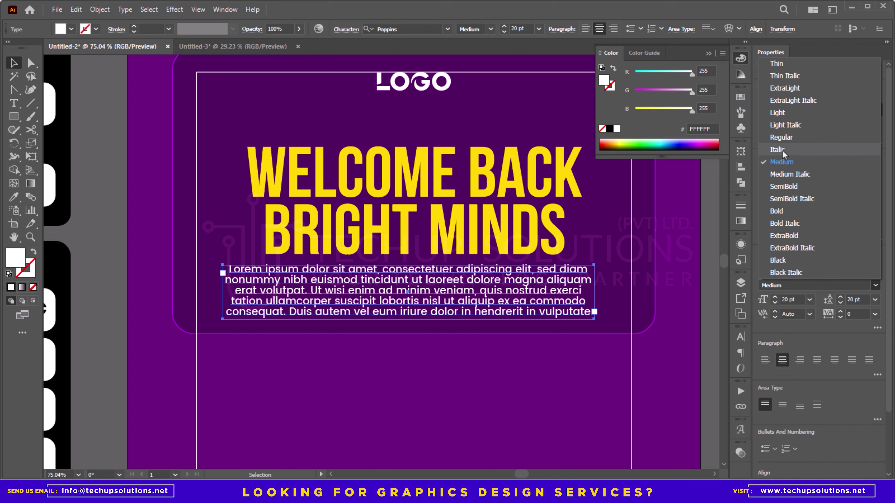
pyautogui.click(781, 141)
pyautogui.press('t')
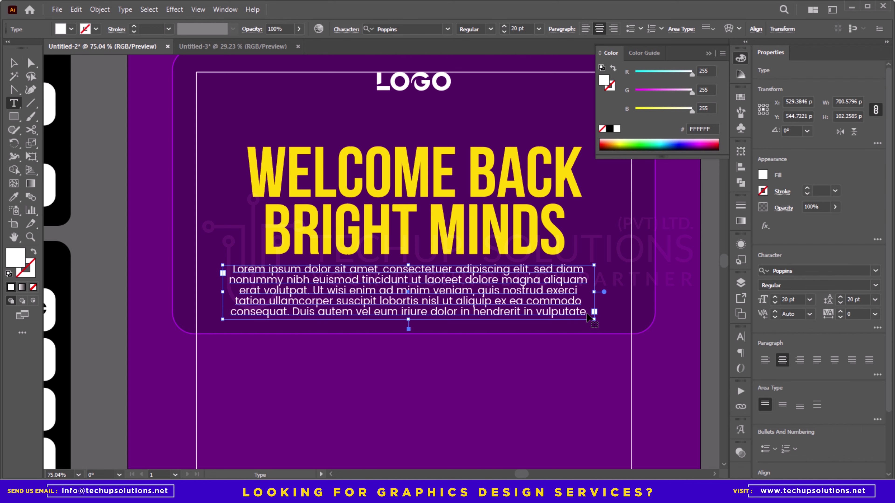
pyautogui.moveTo(587, 313); pyautogui.dragTo(232, 305)
pyautogui.press('BackSpace')
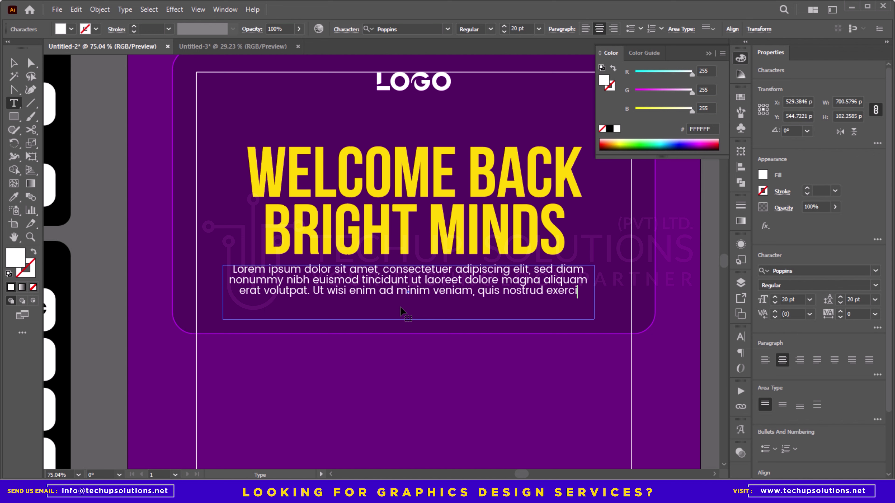
# Set the paragraph's leading to 24 pt and shorten its frame to about 69 px high.
pyautogui.press('Escape')
pyautogui.click(853, 296)
pyautogui.press('Up')
pyautogui.press('Up')
pyautogui.press('Up')
pyautogui.press('Up')
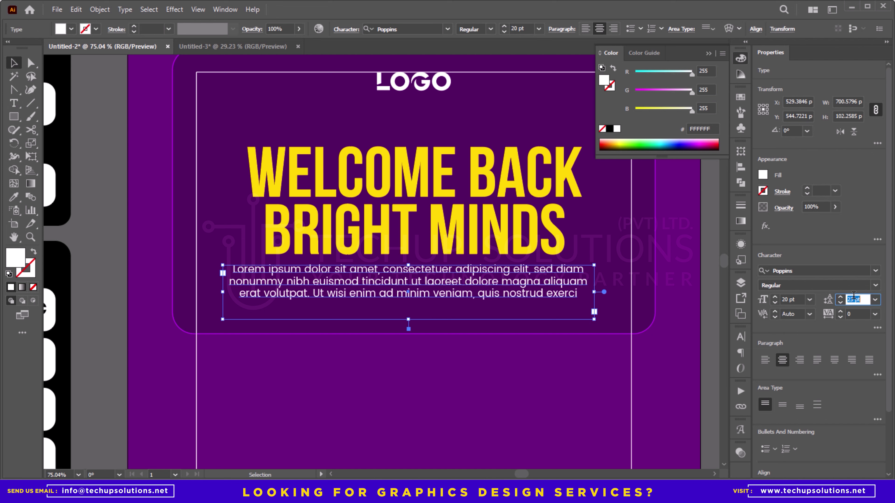
pyautogui.press('Return')
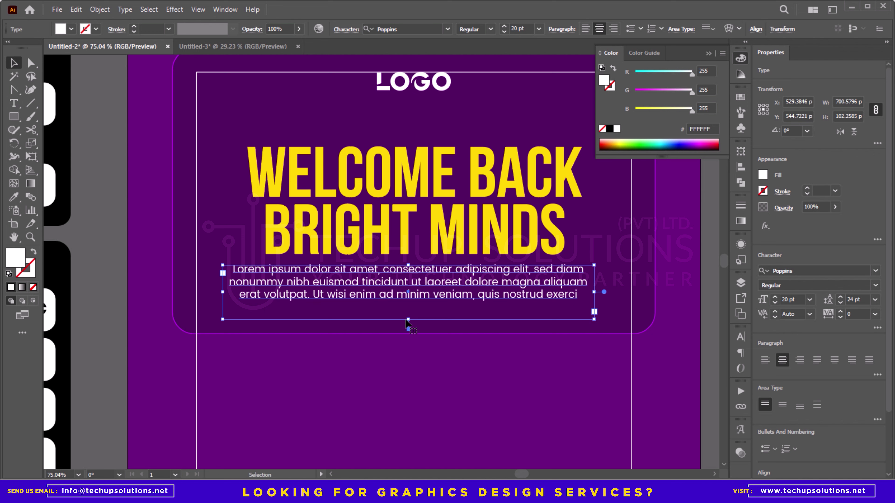
pyautogui.moveTo(408, 319); pyautogui.dragTo(408, 301)
# Align the headline and the placeholder paragraph to each other by their horizontal centers.
pyautogui.press('z')
pyautogui.moveTo(469, 286); pyautogui.dragTo(425, 284)
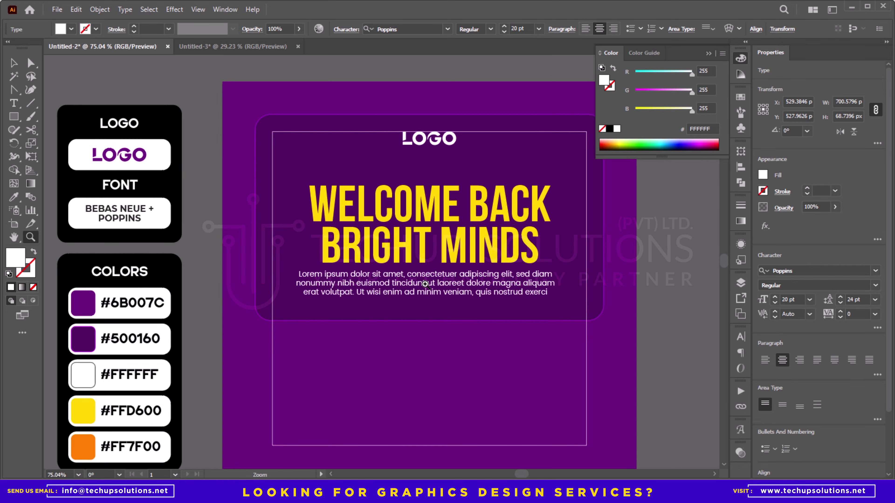
pyautogui.press('v')
pyautogui.keyDown('shift'); pyautogui.click(485, 263); pyautogui.keyUp('shift')
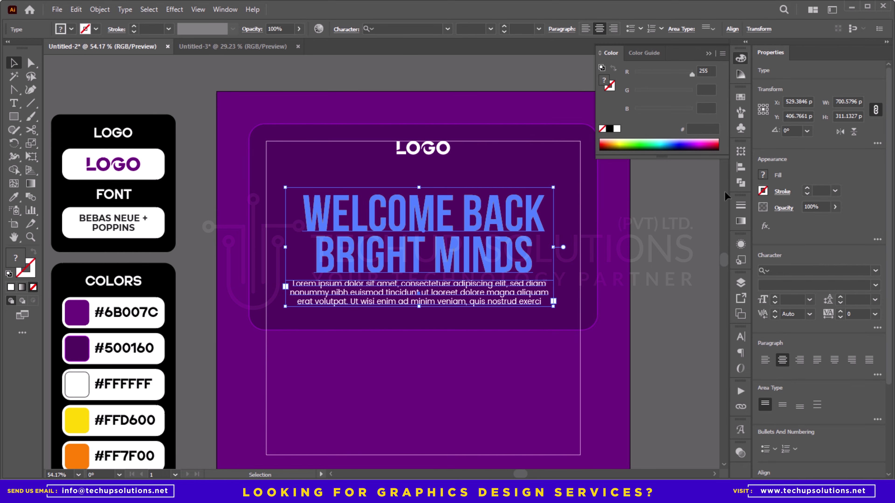
pyautogui.scroll(-3, 792, 405)
pyautogui.click(801, 376)
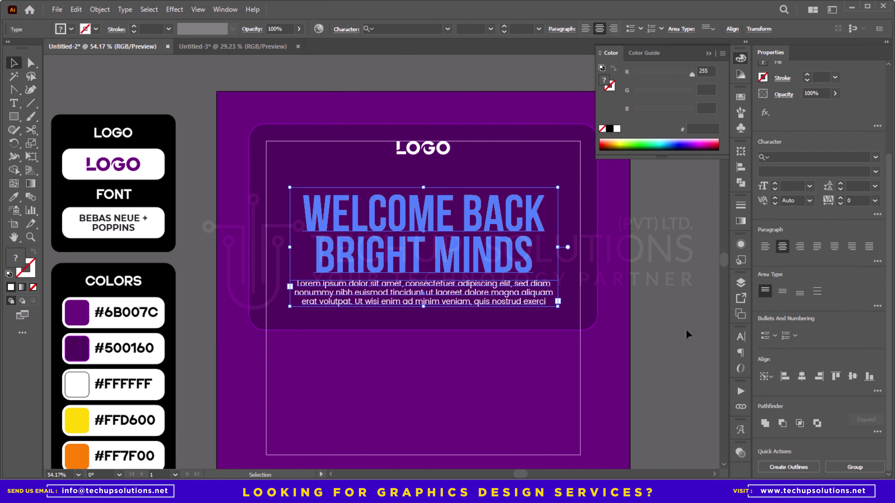
pyautogui.click(672, 273)
# Draw a white rectangle about 297 × 75 px overlapping the upper edge of "WELCOME BACK".
pyautogui.scroll(2, 672, 272)
pyautogui.press('z')
pyautogui.moveTo(416, 231); pyautogui.dragTo(446, 234)
pyautogui.press('m')
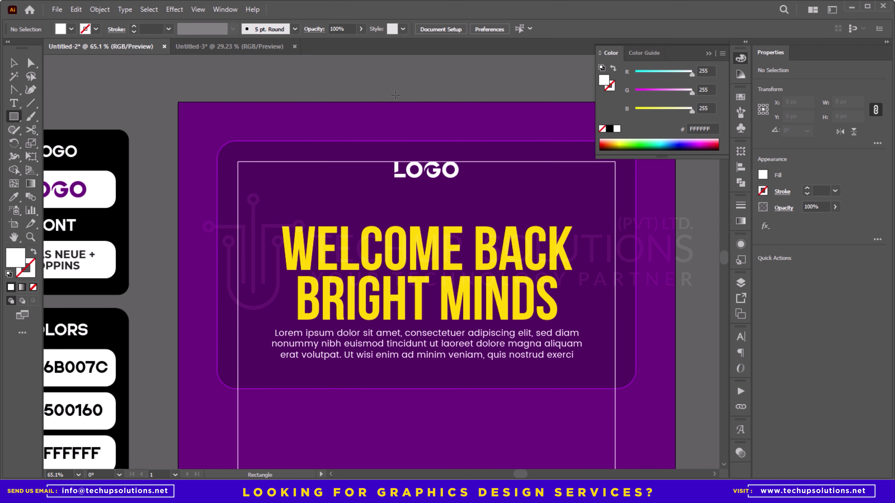
pyautogui.moveTo(407, 141); pyautogui.dragTo(396, 262)
pyautogui.moveTo(368, 145)
pyautogui.mouseDown()
pyautogui.moveTo(515, 192)
pyautogui.moveTo(540, 183)
pyautogui.moveTo(505, 179)
pyautogui.moveTo(458, 334)
pyautogui.moveTo(459, 356)
pyautogui.moveTo(485, 349)
pyautogui.mouseUp()
pyautogui.press('v')
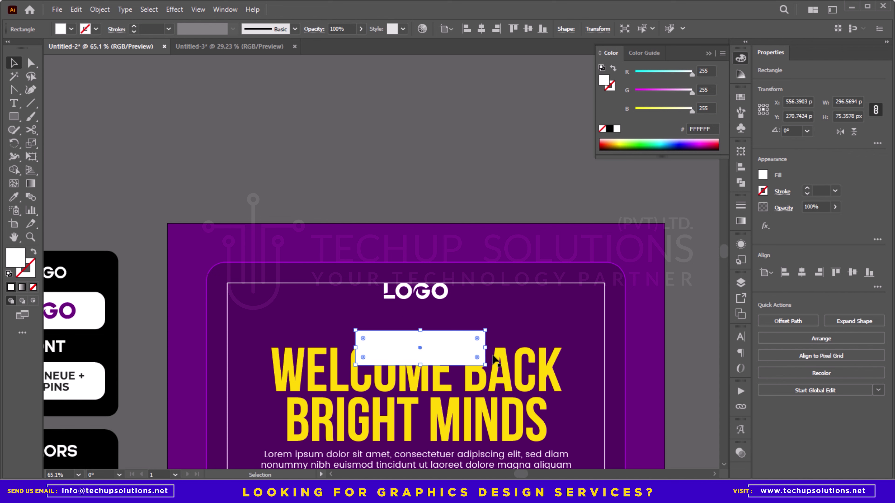
# Align the white rectangle and the headline by their horizontal centers.
pyautogui.keyDown('shift'); pyautogui.click(517, 379); pyautogui.keyUp('shift')
pyautogui.click(518, 379)
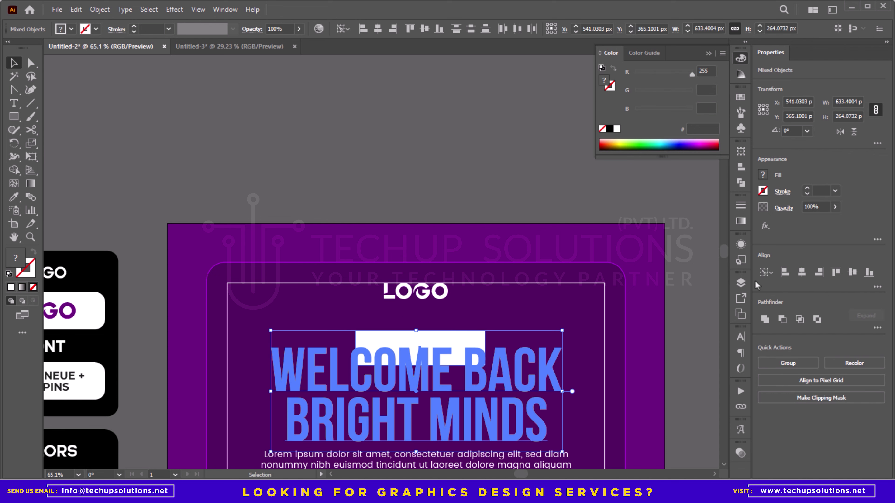
pyautogui.click(801, 272)
pyautogui.click(514, 187)
# Resize the white rectangle to about 282 × 52 px around its center.
pyautogui.moveTo(505, 179); pyautogui.dragTo(502, 66)
pyautogui.press('z')
pyautogui.moveTo(410, 236); pyautogui.dragTo(443, 237)
pyautogui.press('v')
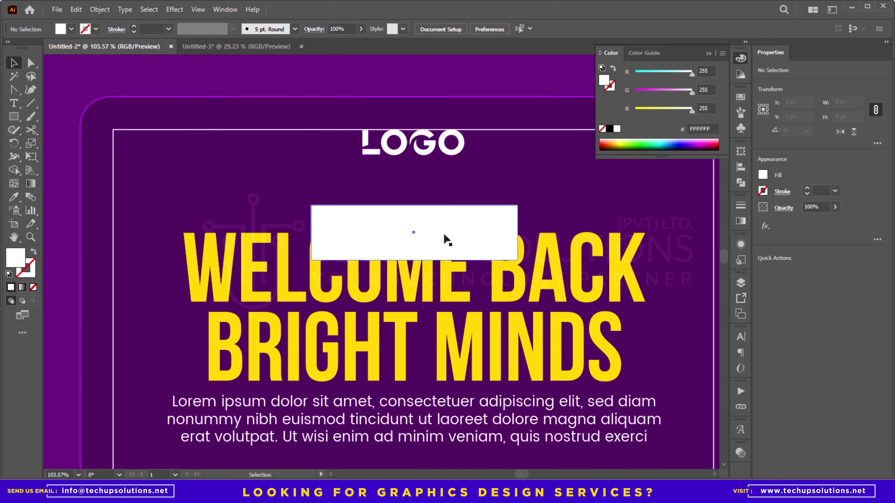
pyautogui.click(443, 237)
pyautogui.moveTo(415, 207); pyautogui.dragTo(414, 213)
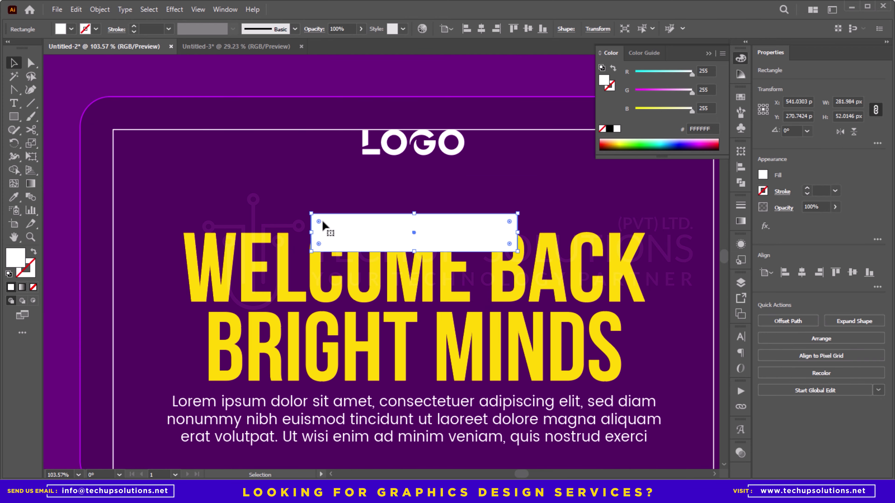
# Round the white rectangle's corners fully into a pill and rotate it about 6° clockwise.
pyautogui.press('a')
pyautogui.moveTo(324, 223); pyautogui.dragTo(371, 243)
pyautogui.press('v')
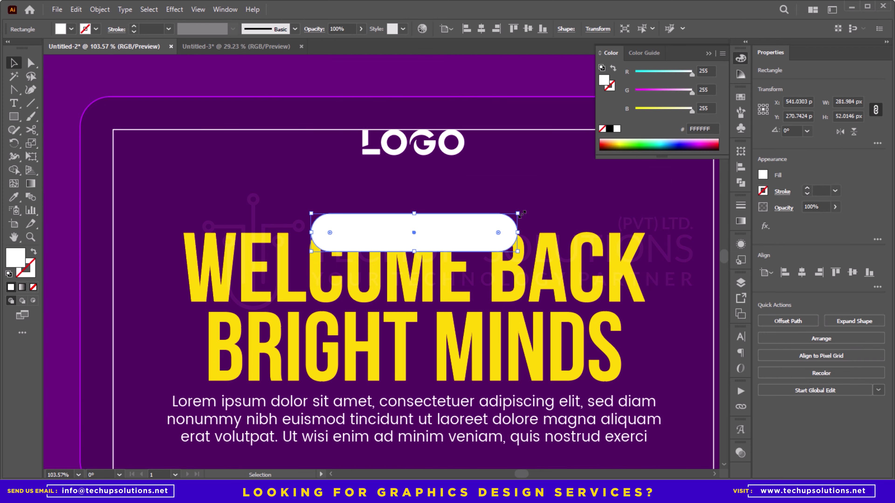
pyautogui.moveTo(523, 211); pyautogui.dragTo(526, 224)
pyautogui.moveTo(451, 229); pyautogui.dragTo(451, 229)
# Add the text "BACK TO SCHOOL" above the artboard and copy the white placeholder paragraph's style onto it.
pyautogui.hotkey('ctrl', '0')
pyautogui.press('t')
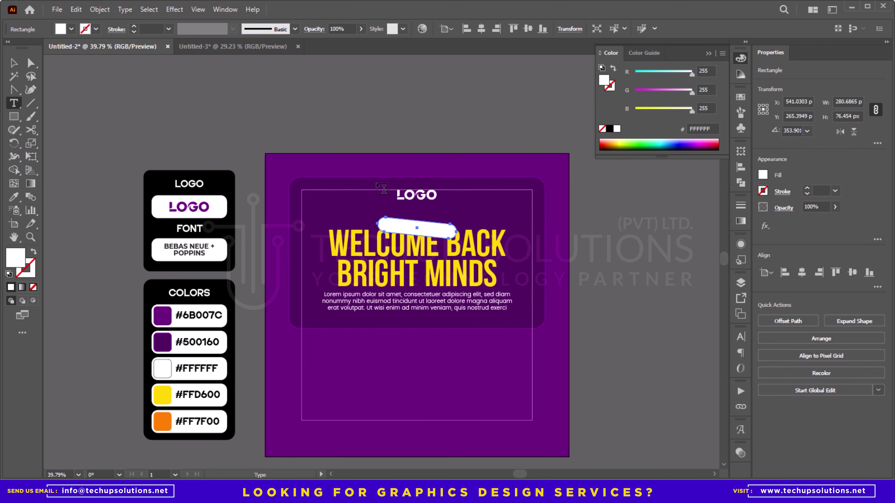
pyautogui.click(377, 138)
pyautogui.write('NA')
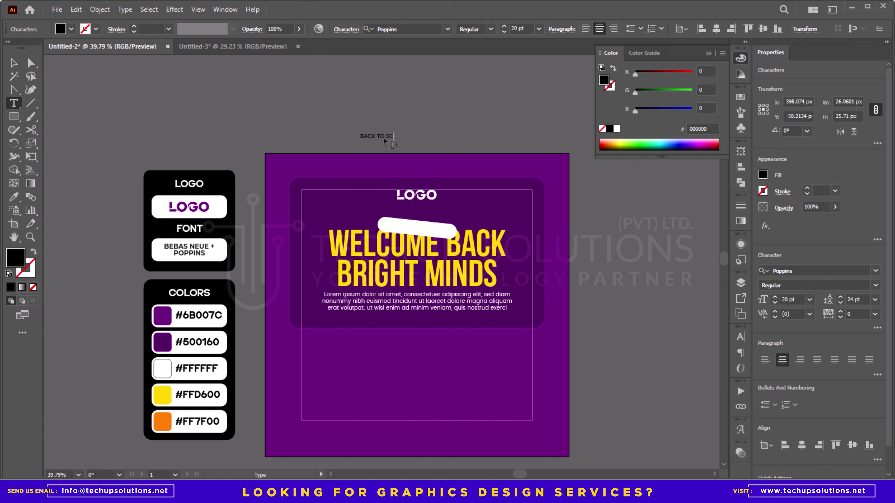
pyautogui.write('OL')
pyautogui.press('Escape')
pyautogui.press('i')
pyautogui.click(399, 292)
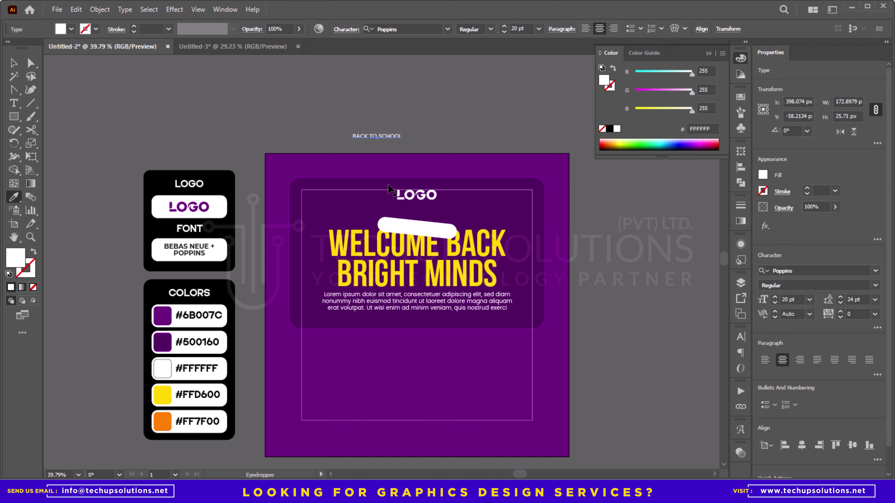
# Move "BACK TO SCHOOL" onto the tilted white pill and bring the text to the front.
pyautogui.press('v')
pyautogui.moveTo(391, 137); pyautogui.dragTo(428, 229)
pyautogui.rightClick(428, 228)
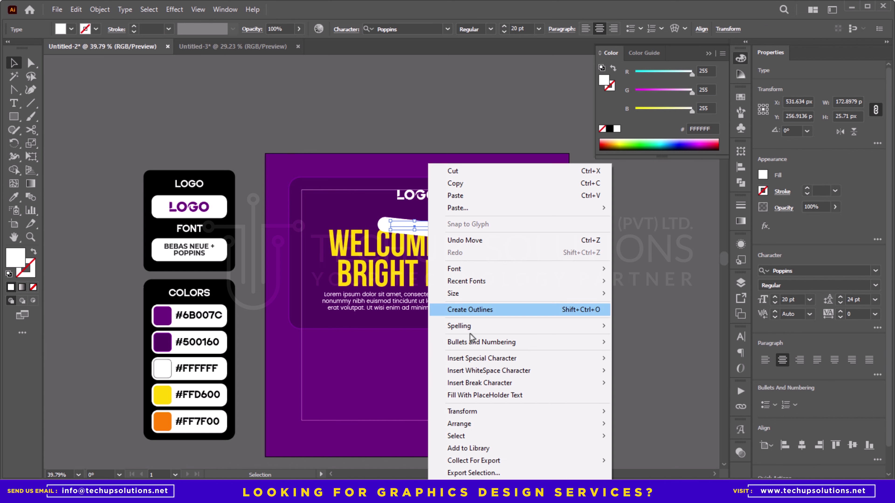
pyautogui.moveTo(510, 424)
pyautogui.click(618, 427)
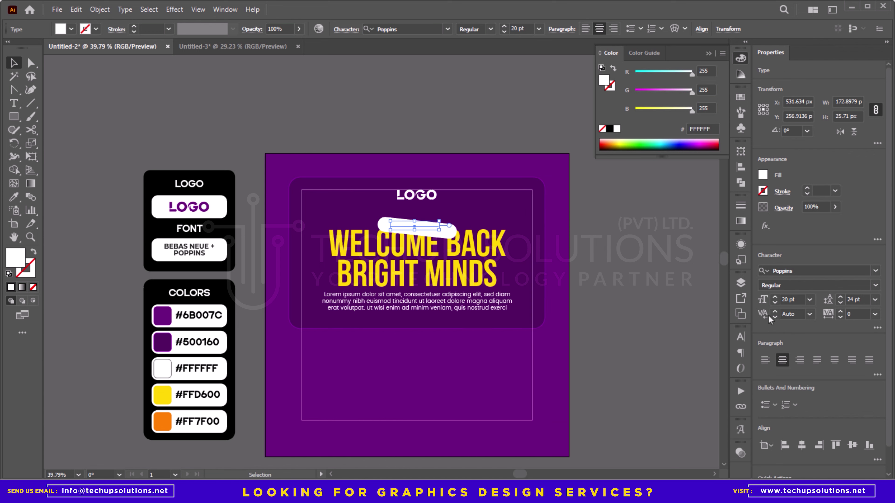
# Set the "BACK TO SCHOOL" text to 40 pt and tilt it about 5.5° clockwise to follow the white pill.
pyautogui.click(789, 299)
pyautogui.write('40')
pyautogui.press('Return')
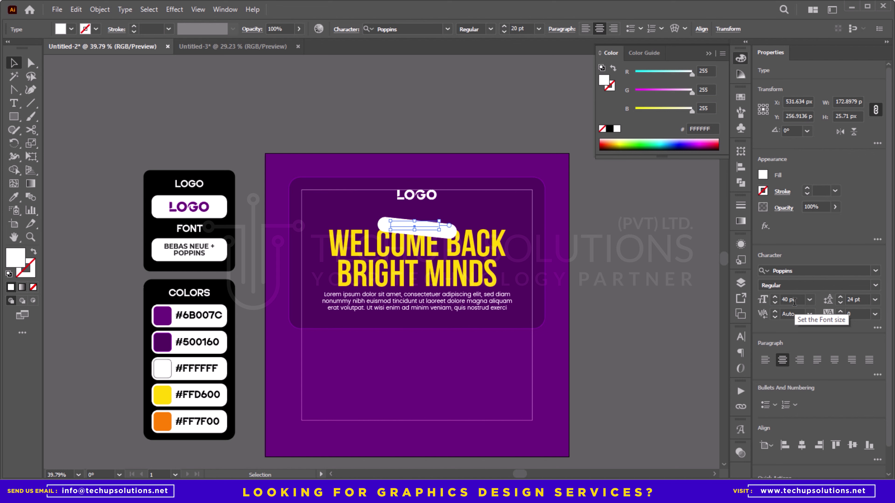
pyautogui.scroll(3, 439, 218)
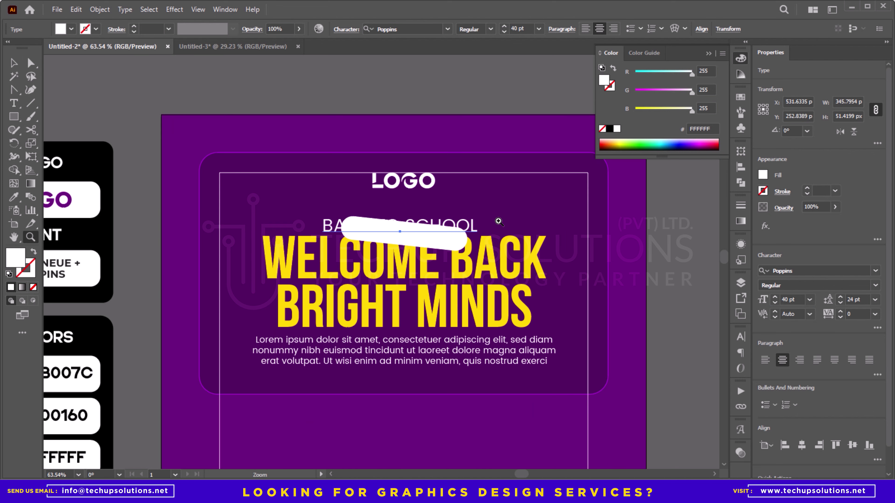
pyautogui.moveTo(484, 214); pyautogui.dragTo(472, 235)
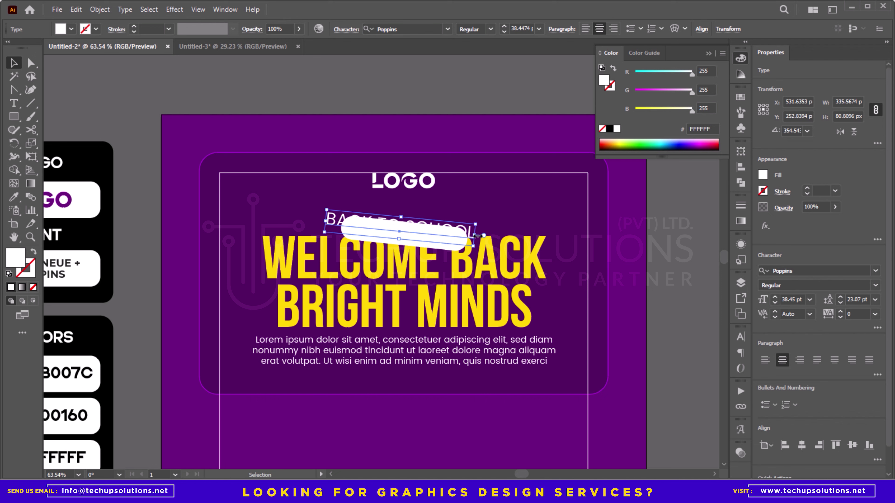
# Fill "BACK TO SCHOOL" with the palette orange #FF7F00, scale it to about 27.7 pt and align its tilt inside the pill.
pyautogui.press('i')
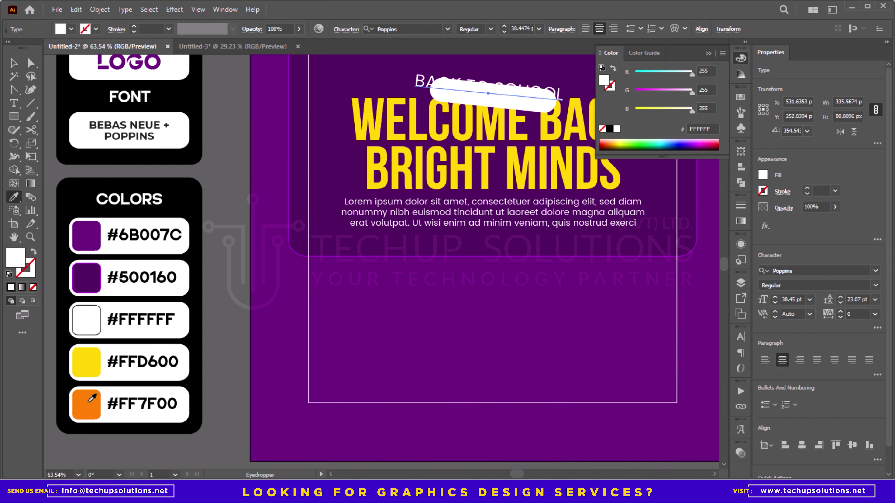
pyautogui.click(88, 403)
pyautogui.moveTo(423, 198); pyautogui.dragTo(317, 314)
pyautogui.press('z')
pyautogui.moveTo(396, 211); pyautogui.dragTo(480, 230)
pyautogui.press('v')
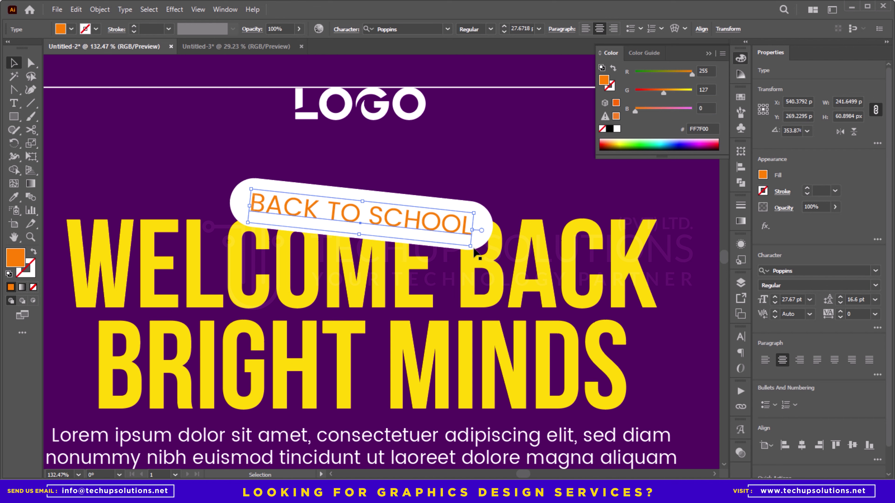
pyautogui.moveTo(474, 252); pyautogui.dragTo(473, 251)
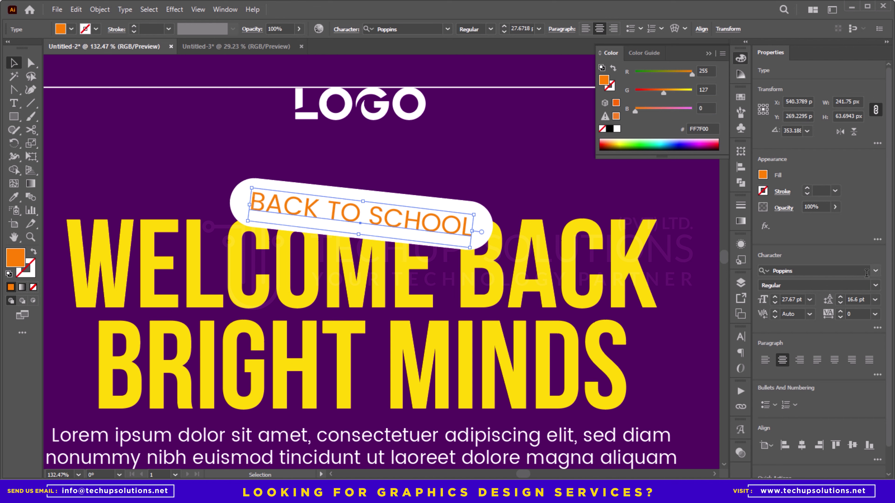
# Change "BACK TO SCHOOL" to Poppins SemiBold and scale it down to about 26.3 pt within the pill.
pyautogui.click(875, 285)
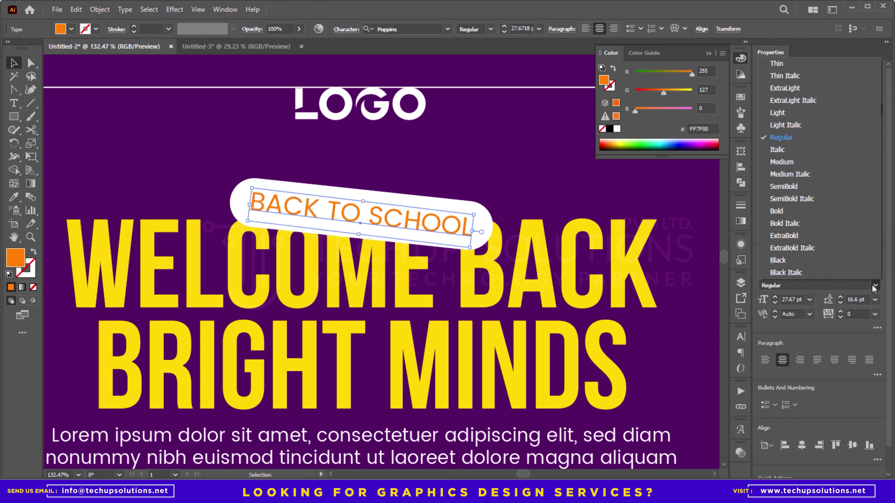
pyautogui.click(791, 189)
pyautogui.moveTo(476, 232); pyautogui.dragTo(473, 232)
pyautogui.scroll(-3, 472, 232)
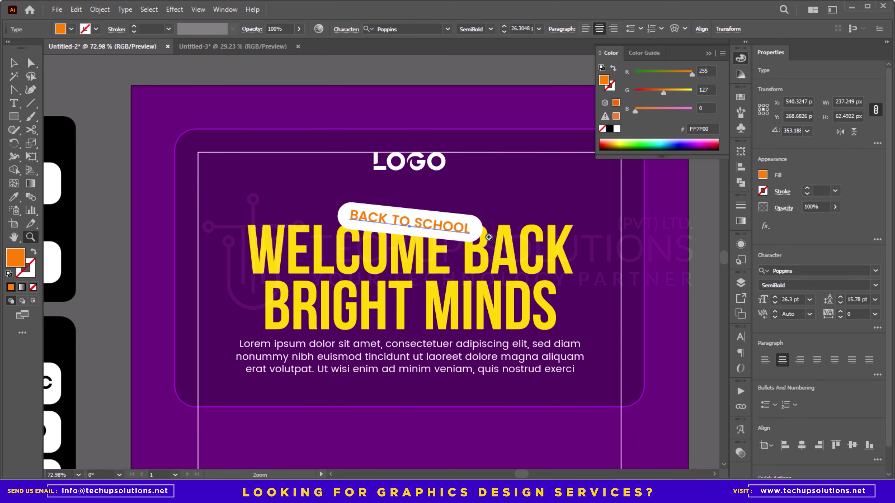
# Group the "BACK TO SCHOOL" text with its pill and apply a Multiply drop shadow at 25% opacity.
pyautogui.click(479, 216)
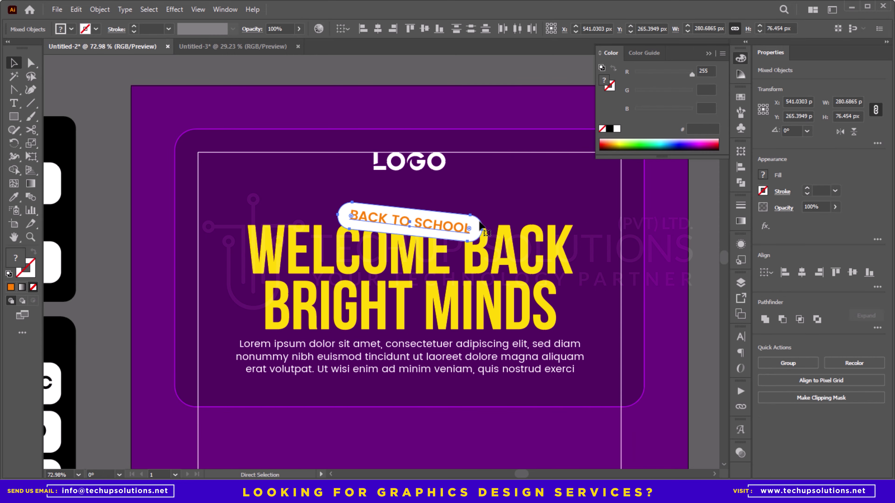
pyautogui.click(183, 10)
pyautogui.moveTo(214, 135)
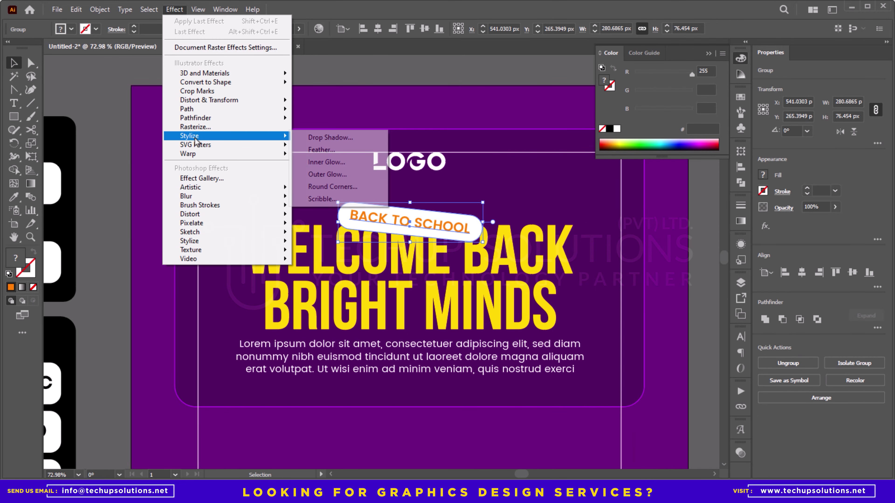
pyautogui.click(310, 137)
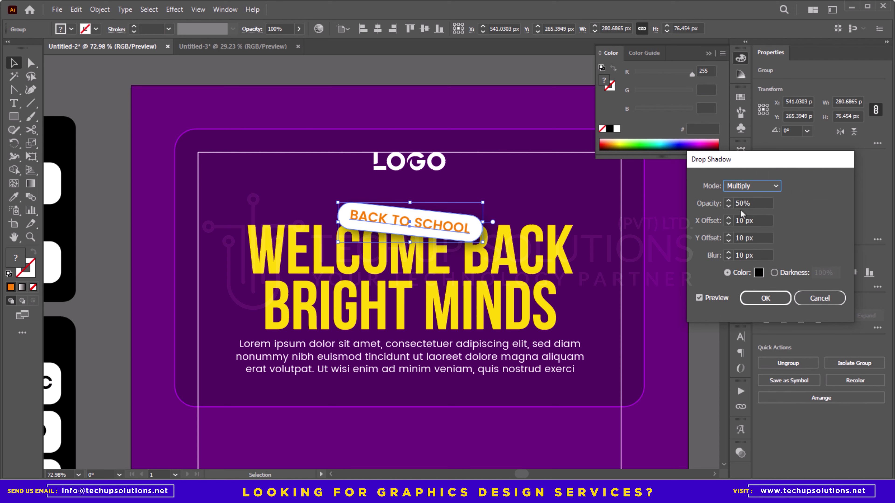
pyautogui.press('Tab')
pyautogui.write('25')
pyautogui.press('Tab')
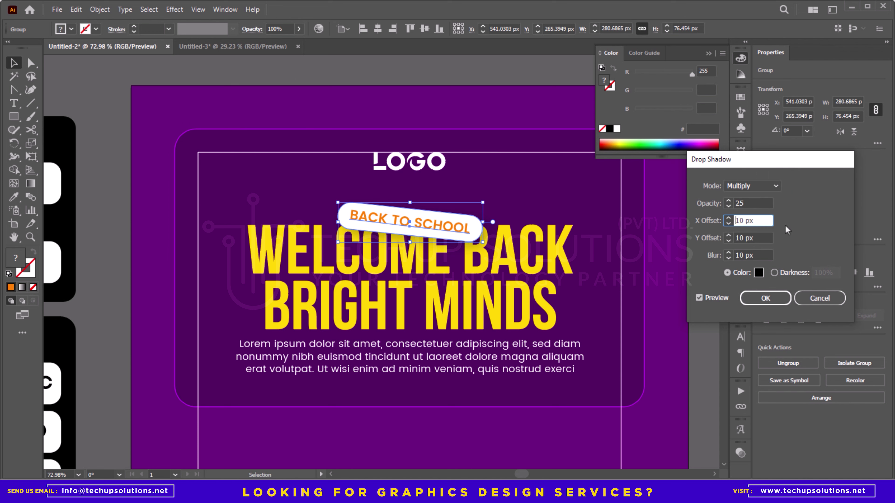
pyautogui.press('Return')
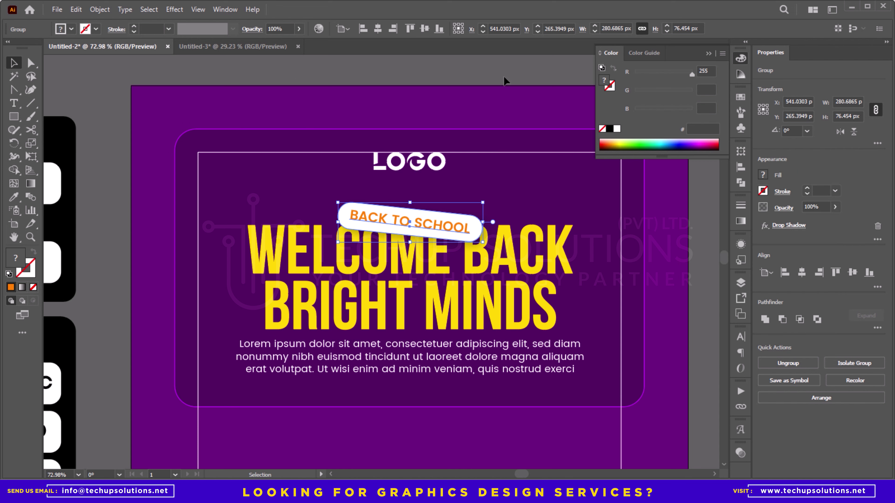
# Duplicate the dark purple rounded panel directly below the original and fill the copy with the palette orange #FF7F00.
pyautogui.click(447, 76)
pyautogui.press('z')
pyautogui.moveTo(395, 155); pyautogui.dragTo(394, 116)
pyautogui.moveTo(424, 177); pyautogui.dragTo(402, 177)
pyautogui.moveTo(417, 203); pyautogui.dragTo(410, 175)
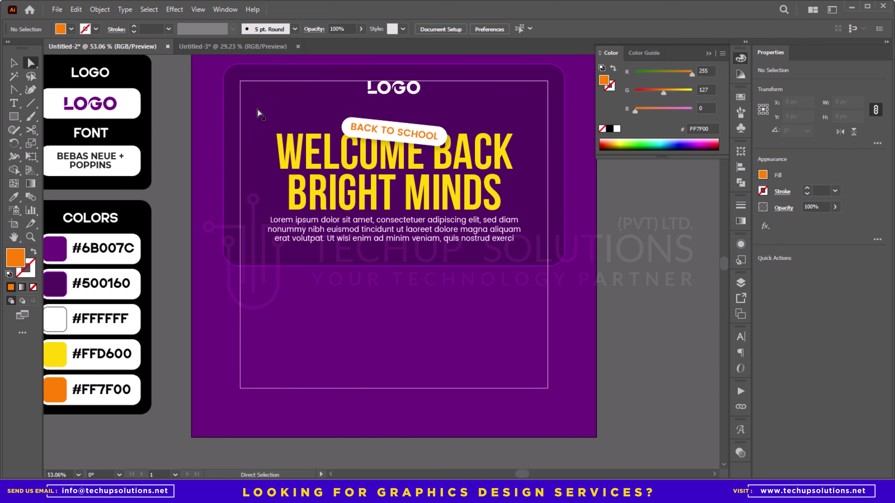
pyautogui.moveTo(257, 109); pyautogui.dragTo(249, 321)
pyautogui.moveTo(317, 347); pyautogui.dragTo(376, 308)
pyautogui.press('i')
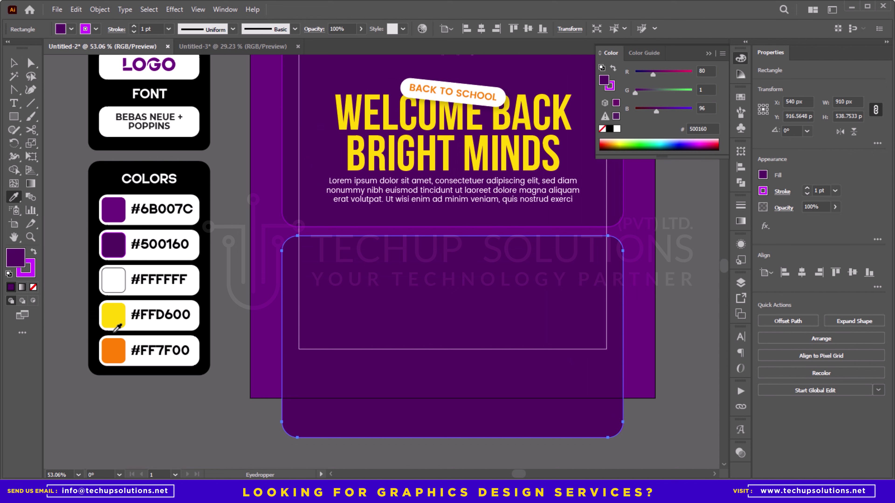
pyautogui.click(117, 343)
pyautogui.press('v')
pyautogui.click(268, 379)
pyautogui.scroll(2, 291, 376)
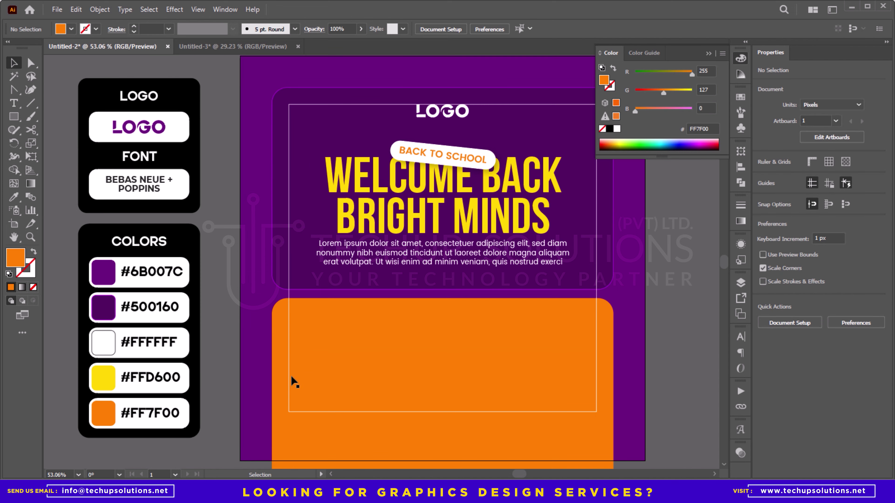
# Delete the thin white margin square from the artboard.
pyautogui.click(292, 265)
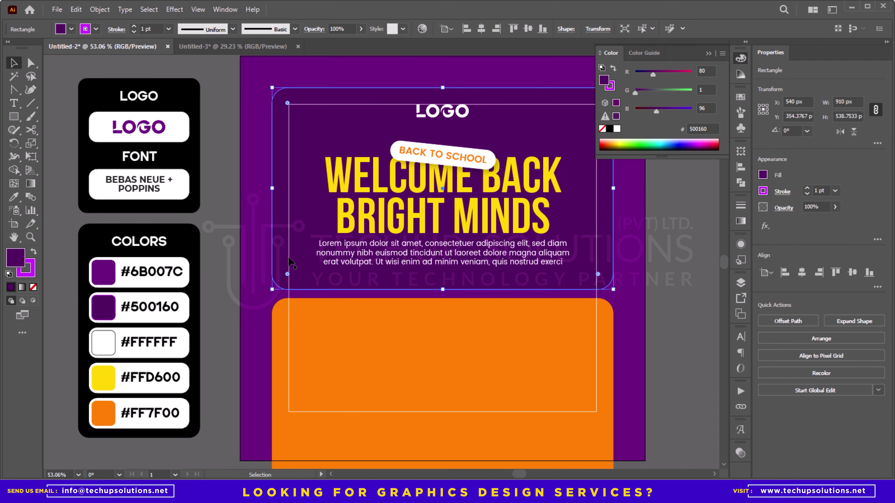
pyautogui.click(289, 262)
pyautogui.press('Delete')
pyautogui.scroll(-1, 320, 282)
pyautogui.hscroll(1, 329, 266)
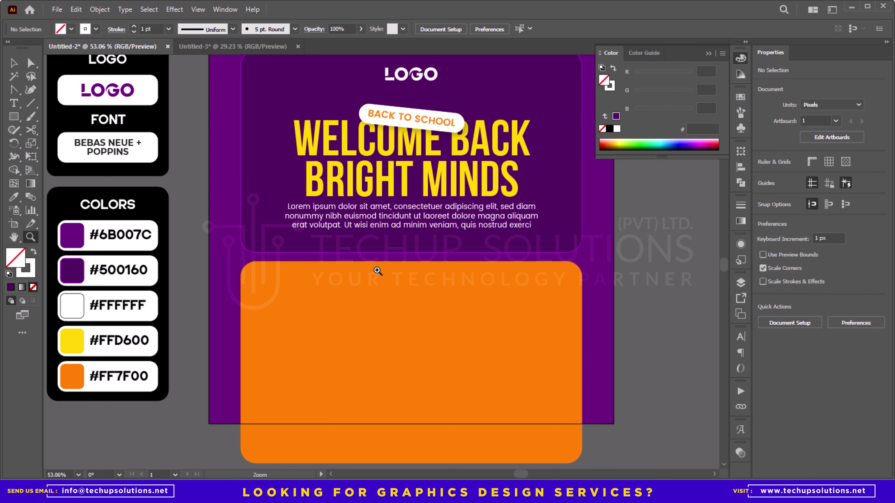
pyautogui.moveTo(399, 270); pyautogui.dragTo(339, 295)
pyautogui.press('v')
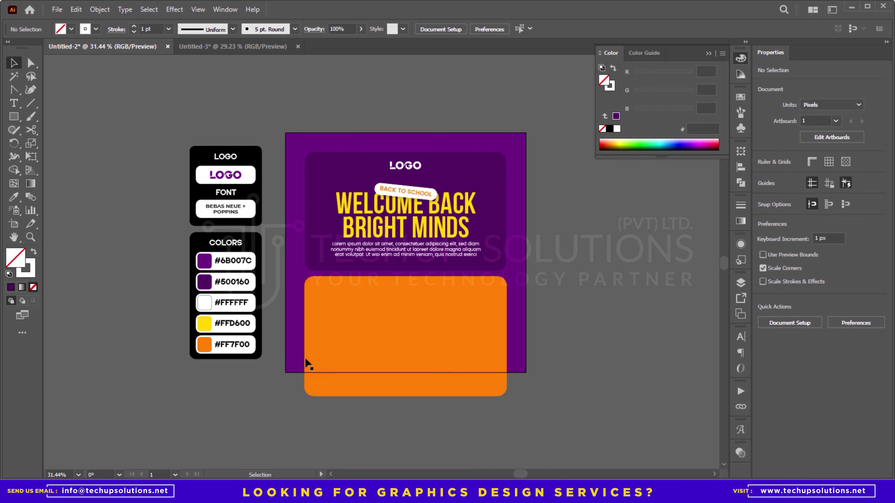
pyautogui.click(413, 315)
pyautogui.scroll(-2, 378, 242)
pyautogui.hscroll(1, 378, 241)
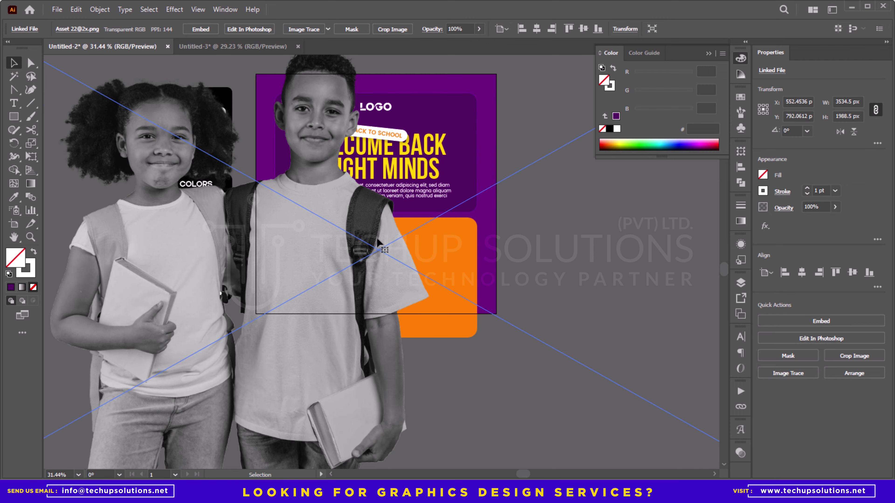
pyautogui.keyDown('alt'); pyautogui.click(346, 242); pyautogui.keyUp('alt')
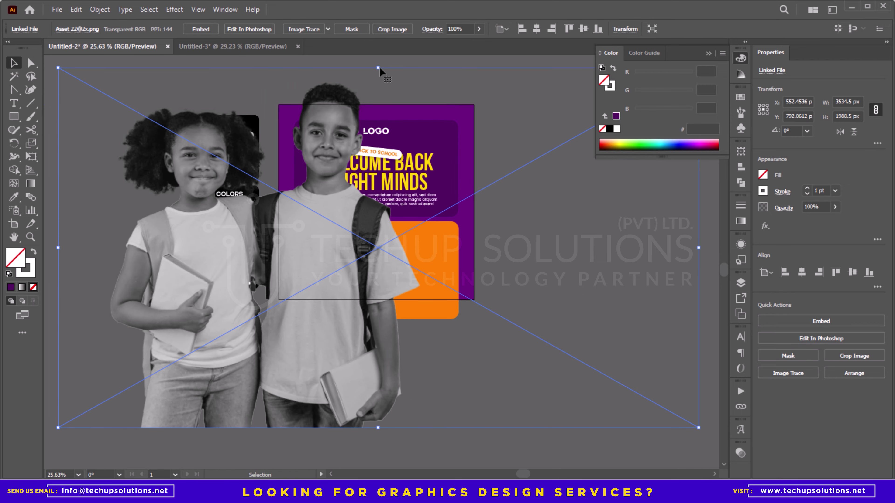
# Scale the students image proportionally to about 1812 × 1020 px and position the two figures over the orange panel.
pyautogui.keyDown('alt'); pyautogui.keyDown('shift'); pyautogui.moveTo(378, 68); pyautogui.dragTo(376, 123); pyautogui.keyUp('shift'); pyautogui.keyUp('alt')
pyautogui.moveTo(345, 274); pyautogui.dragTo(420, 347)
pyautogui.keyDown('alt'); pyautogui.keyDown('shift'); pyautogui.moveTo(452, 193); pyautogui.dragTo(415, 215); pyautogui.keyUp('shift'); pyautogui.keyUp('alt')
pyautogui.press('z')
pyautogui.moveTo(418, 259); pyautogui.dragTo(509, 288)
pyautogui.press('v')
pyautogui.moveTo(415, 292); pyautogui.dragTo(414, 290)
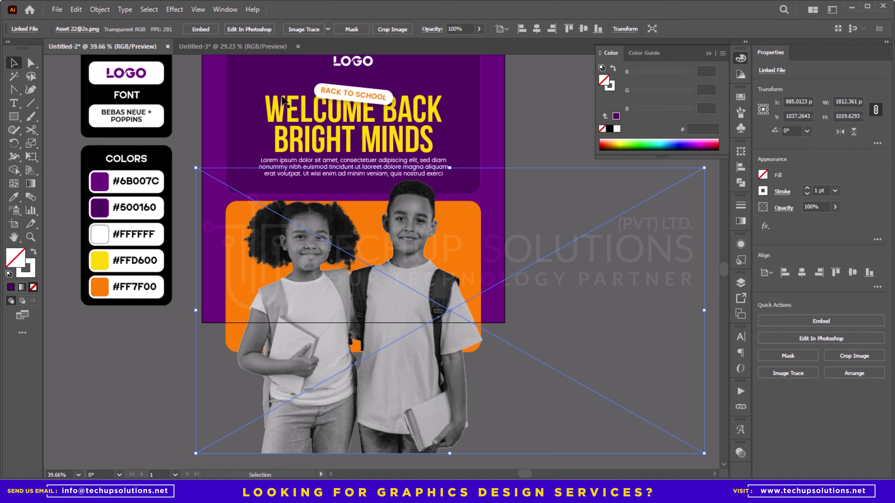
# Embed the students image and turn it into a solid black silhouette with Adjust Color Balance, setting green to -100%.
pyautogui.click(77, 10)
pyautogui.moveTo(211, 218)
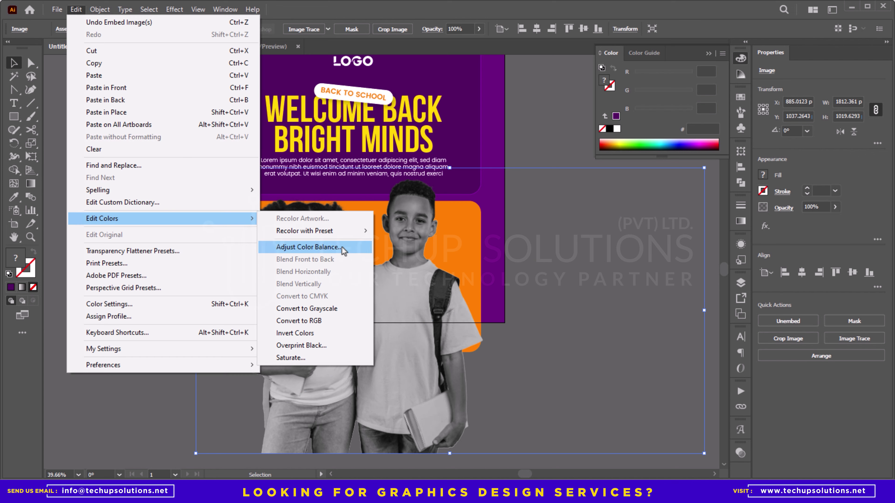
pyautogui.click(343, 248)
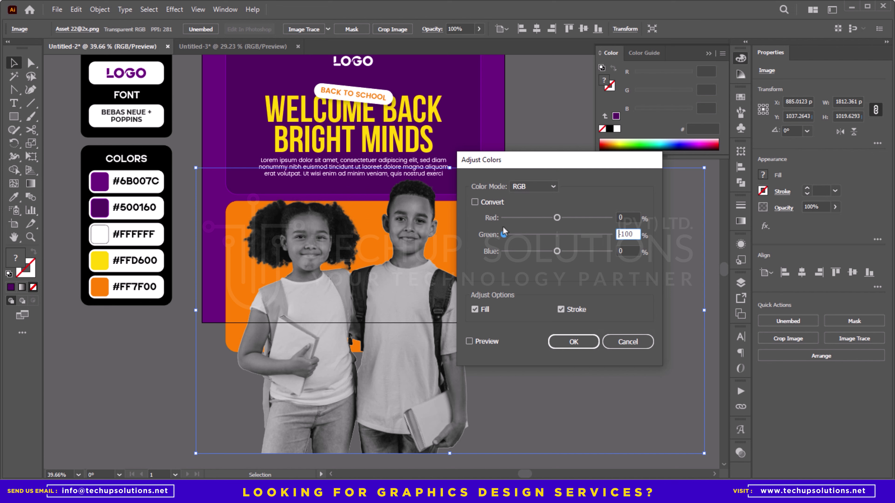
pyautogui.click(573, 341)
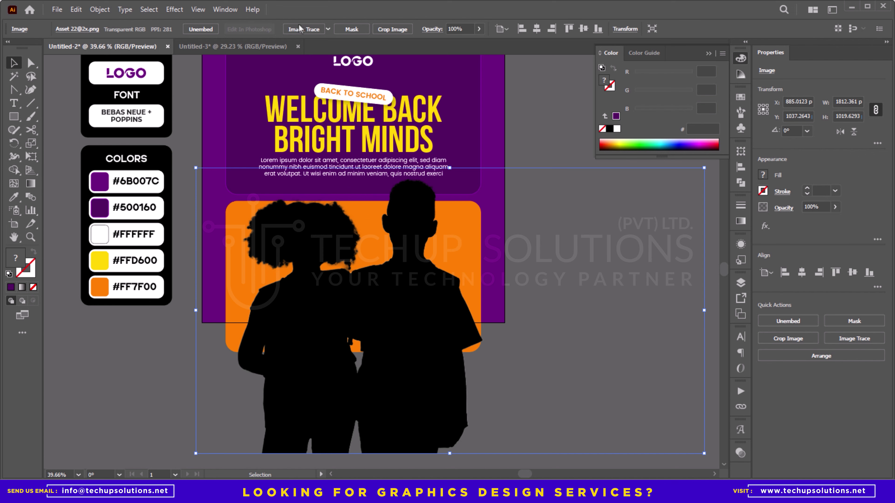
# Run Image Trace on the black silhouette image and expand the tracing into vector paths.
pyautogui.click(300, 28)
pyautogui.click(498, 259)
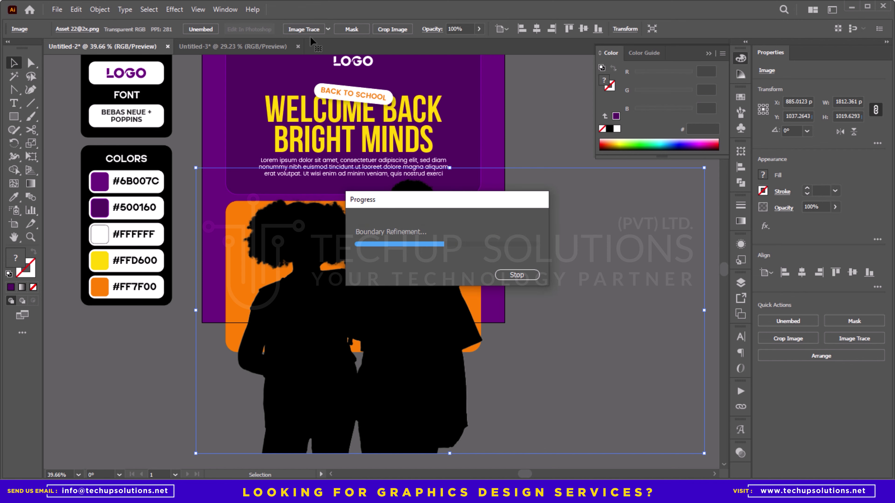
pyautogui.click(285, 30)
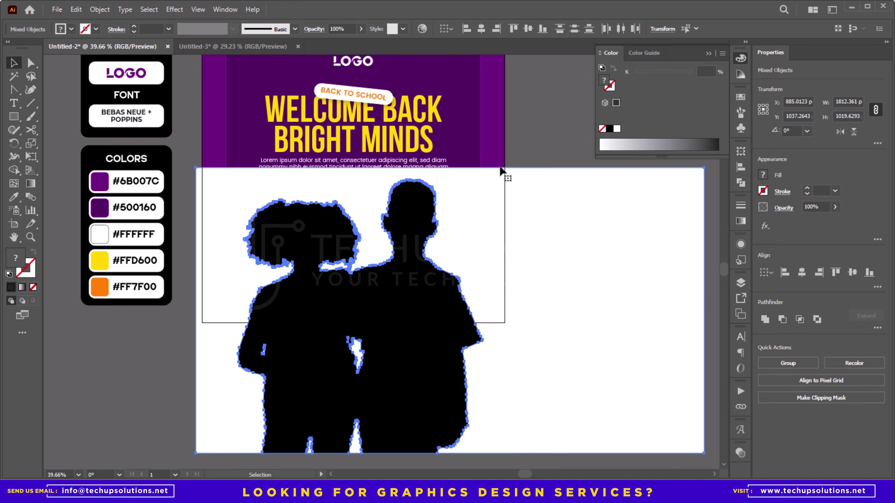
pyautogui.click(507, 164)
pyautogui.click(549, 210)
pyautogui.press('Delete')
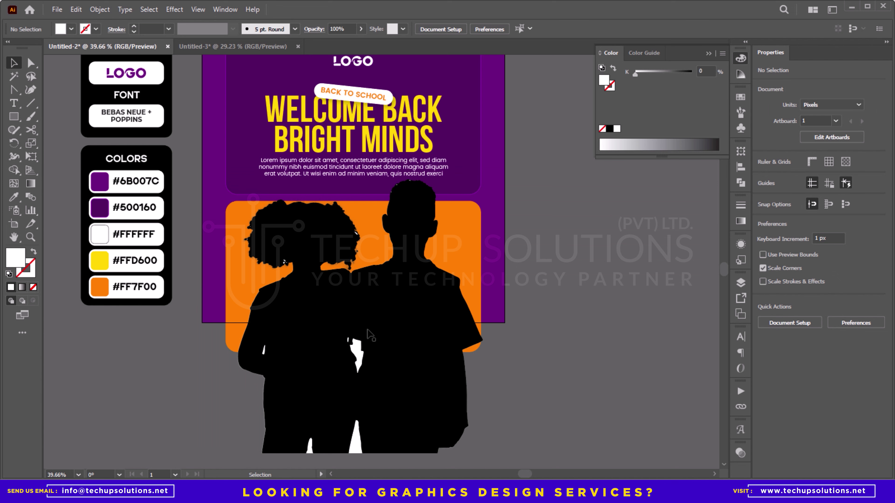
pyautogui.hotkey('ctrl', 'z')
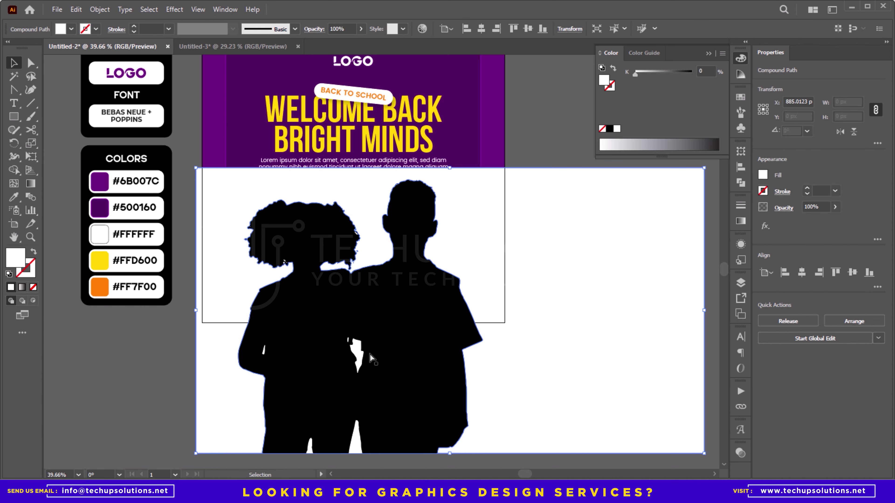
pyautogui.click(526, 131)
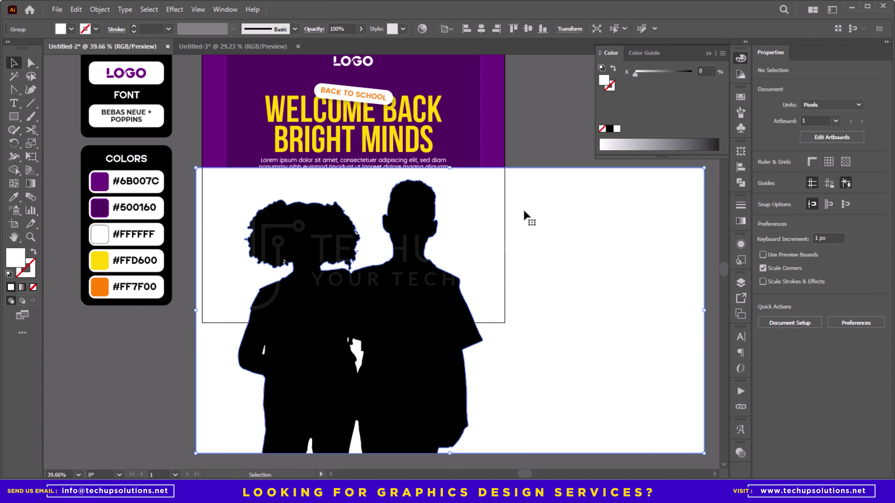
pyautogui.moveTo(525, 229); pyautogui.dragTo(553, 187)
pyautogui.hotkey('ctrl', 'z')
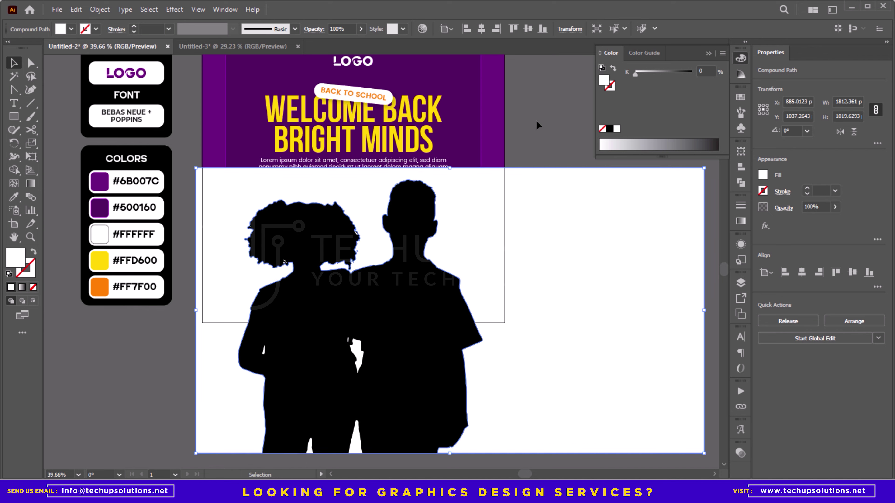
pyautogui.click(536, 120)
pyautogui.moveTo(512, 246); pyautogui.dragTo(551, 211)
pyautogui.hotkey('ctrl', 'z')
# Isolate the traced group, delete all its white areas with the Magic Wand, and select the remaining black silhouette.
pyautogui.click(542, 212)
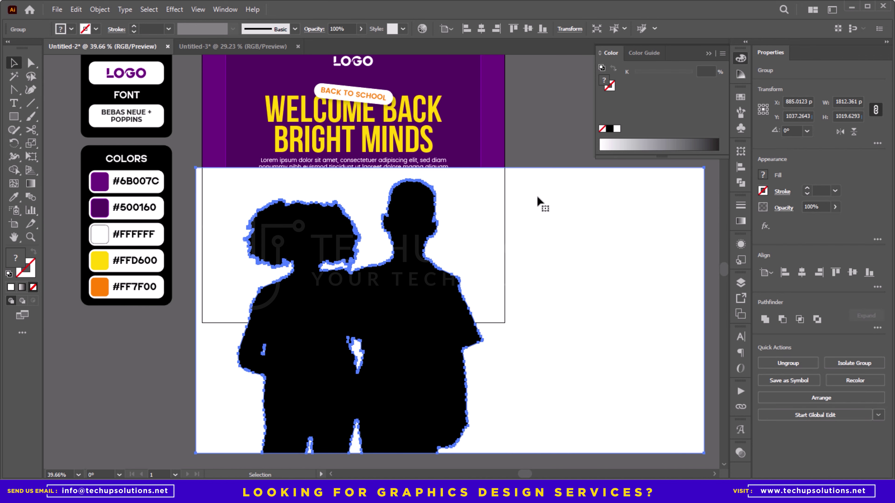
pyautogui.doubleClick(409, 268)
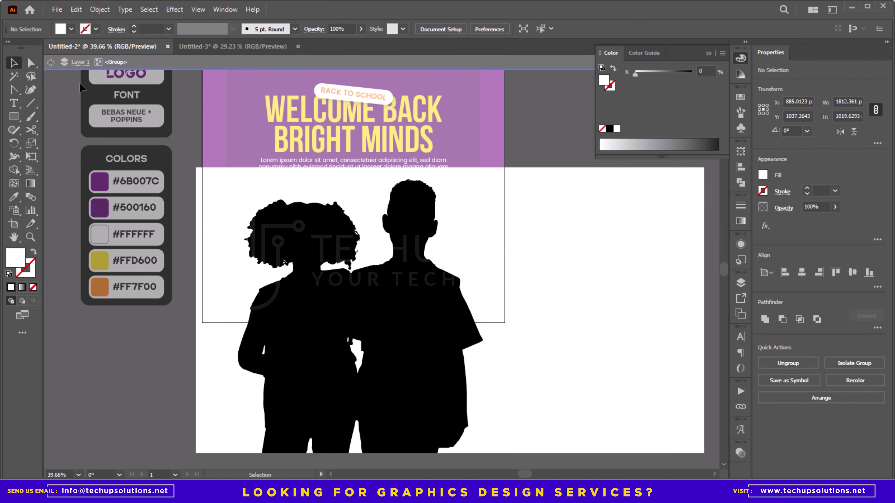
pyautogui.press('y')
pyautogui.click(634, 247)
pyautogui.press('Delete')
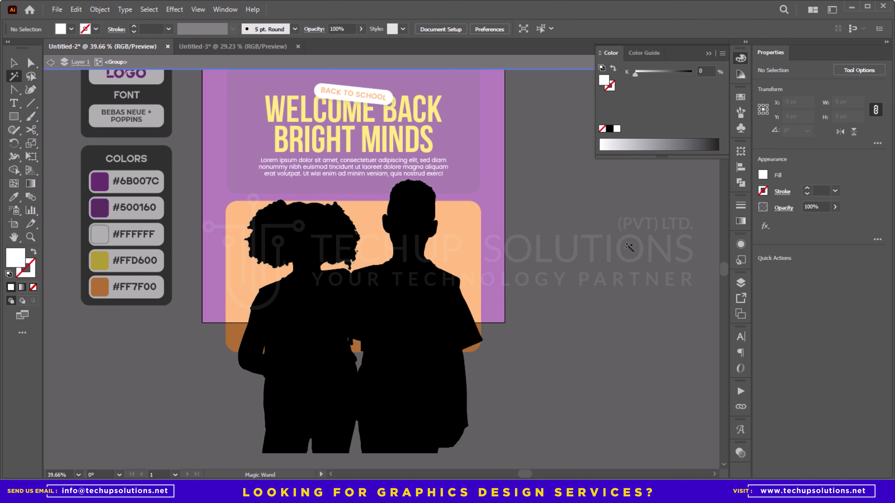
pyautogui.press('Escape')
pyautogui.press('v')
pyautogui.click(453, 268)
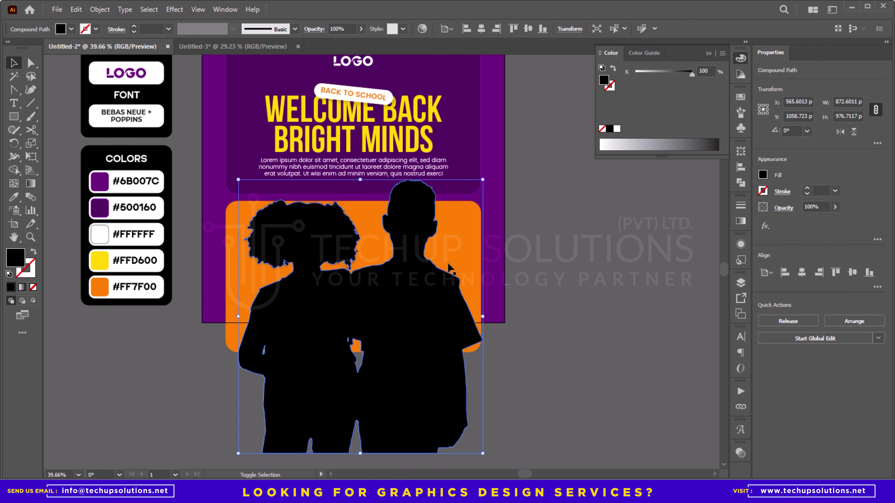
# Make a clipping mask from the black silhouette and the students photo so only the two figures show.
pyautogui.rightClick(454, 269)
pyautogui.click(505, 175)
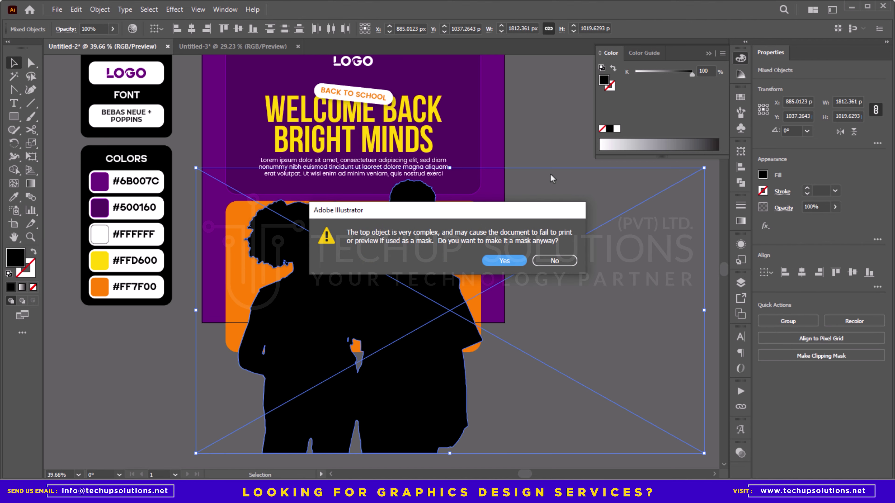
pyautogui.click(507, 260)
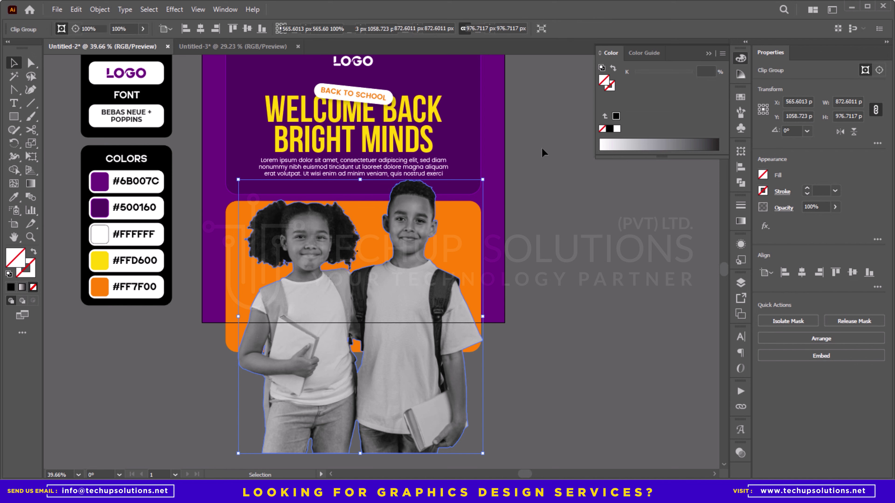
pyautogui.click(541, 148)
# Duplicate the purple background square in place and bring the copy to the front of all the artwork.
pyautogui.press('z')
pyautogui.click(394, 263)
pyautogui.moveTo(393, 263); pyautogui.dragTo(333, 264)
pyautogui.scroll(1, 389, 315)
pyautogui.press('v')
pyautogui.click(389, 315)
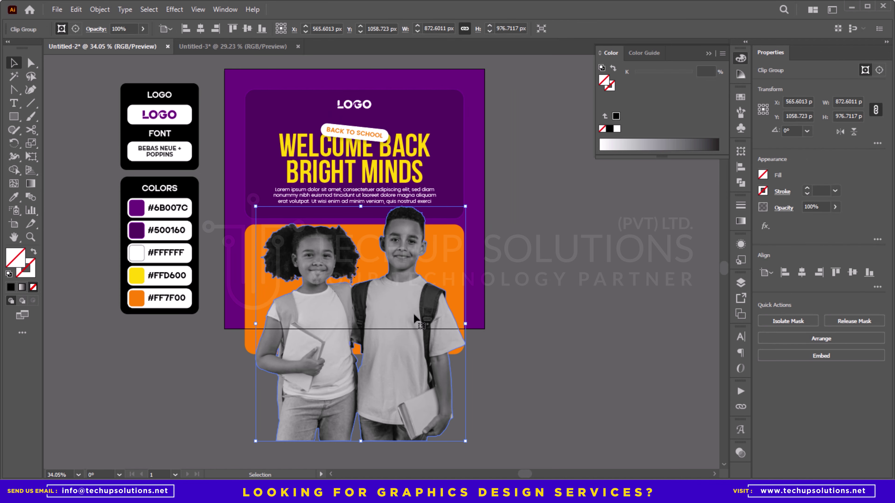
pyautogui.click(520, 207)
pyautogui.click(474, 230)
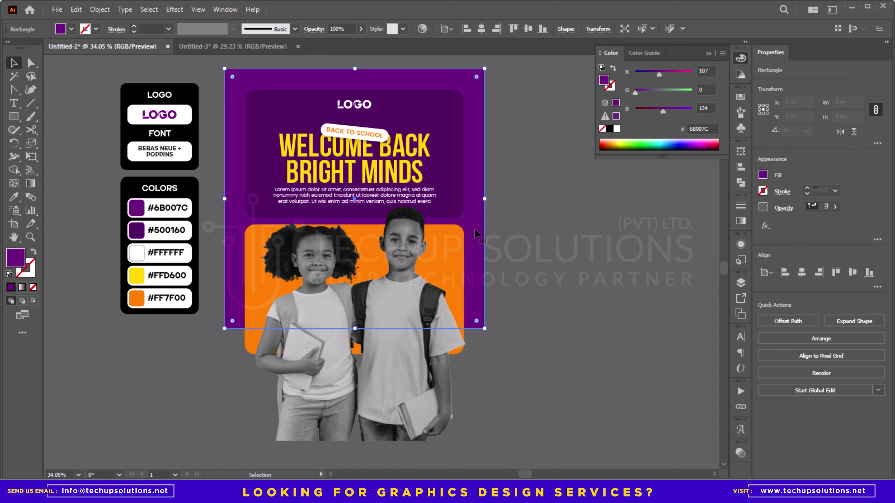
pyautogui.rightClick(474, 229)
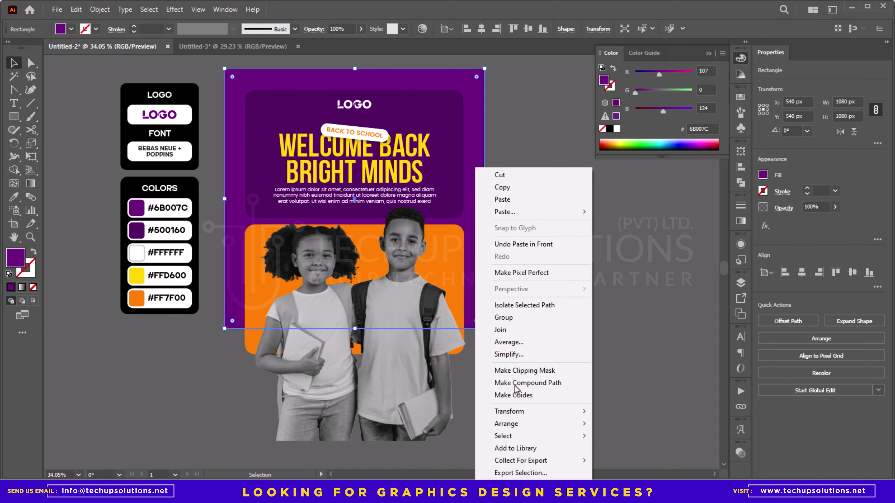
pyautogui.click(629, 423)
pyautogui.click(555, 329)
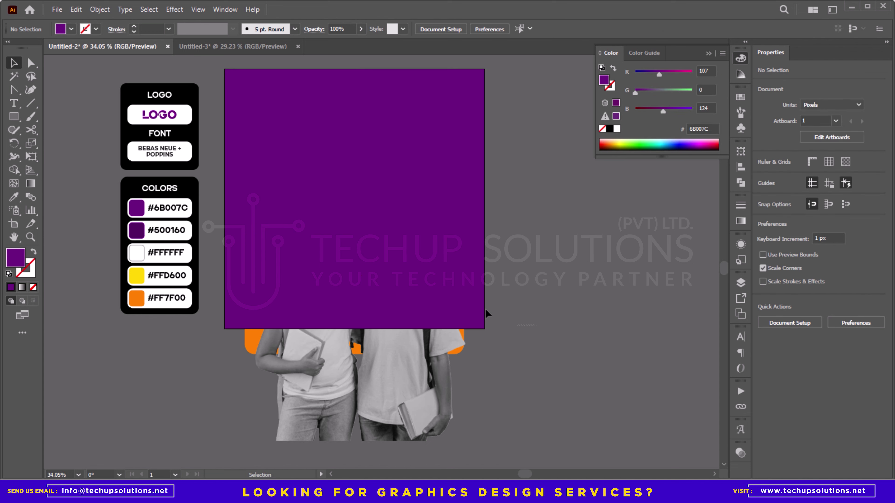
# Select all the post artwork and clip it to the front purple square with a clipping mask.
pyautogui.moveTo(234, 64); pyautogui.dragTo(229, 56)
pyautogui.rightClick(280, 210)
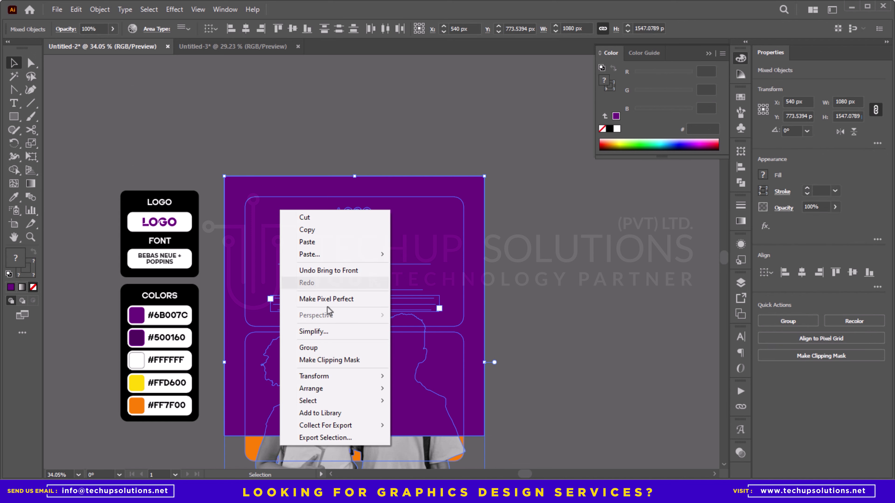
pyautogui.click(324, 364)
pyautogui.press('z')
pyautogui.moveTo(331, 334); pyautogui.dragTo(374, 326)
pyautogui.press('space')
pyautogui.moveTo(374, 326); pyautogui.dragTo(427, 289)
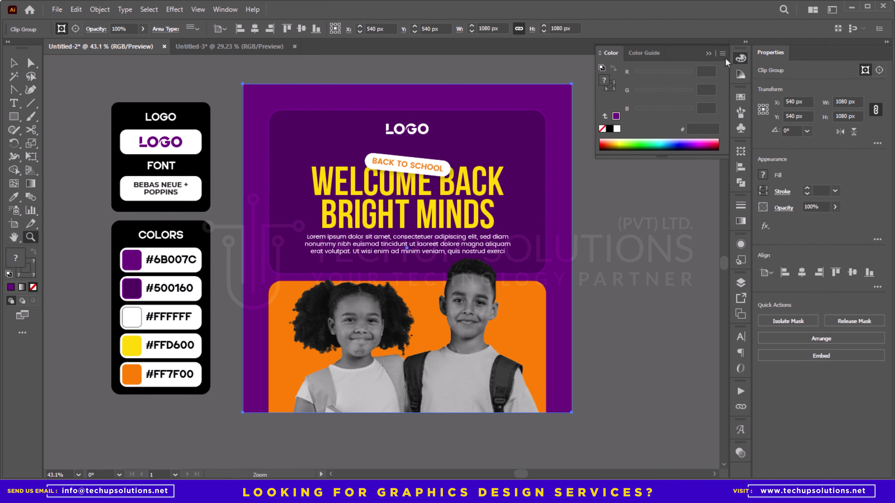
pyautogui.click(708, 53)
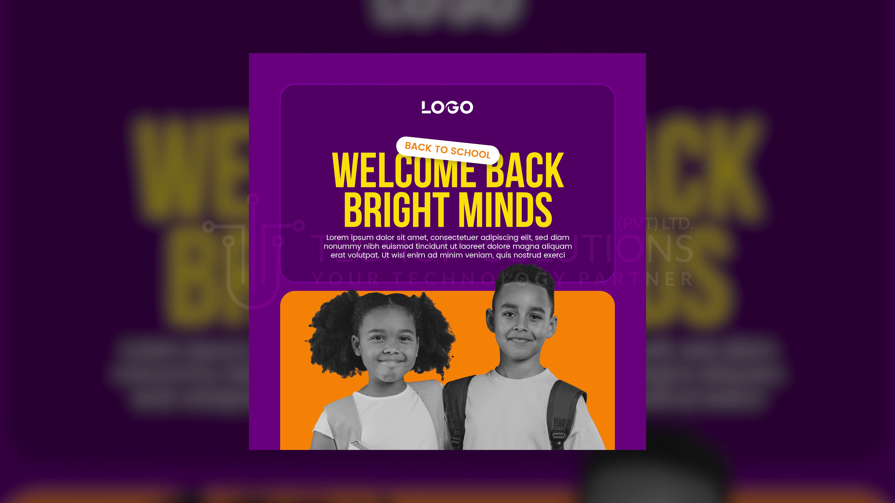